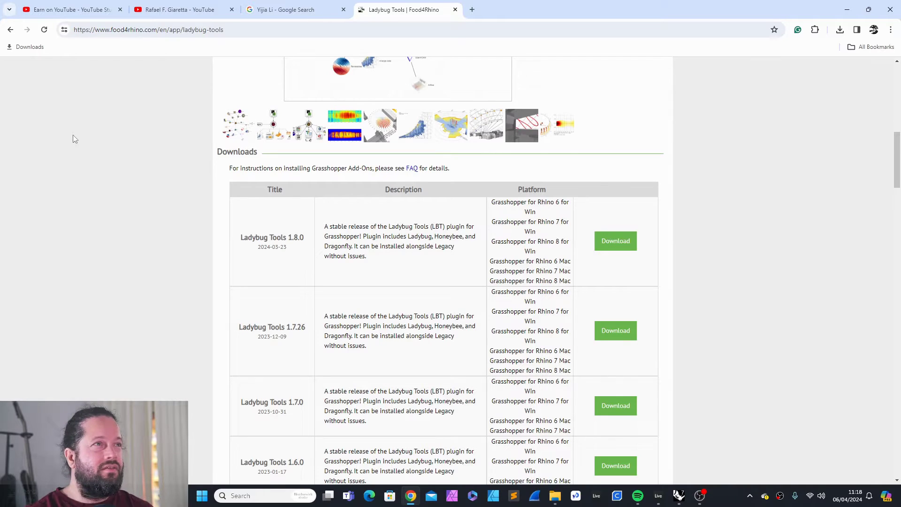
scroll(80, 130, up, 3)
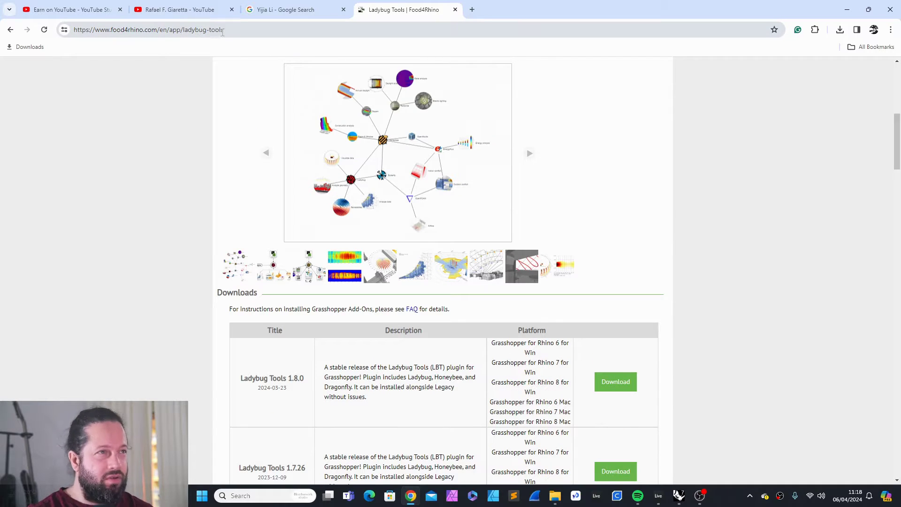
scroll(755, 370, down, 2)
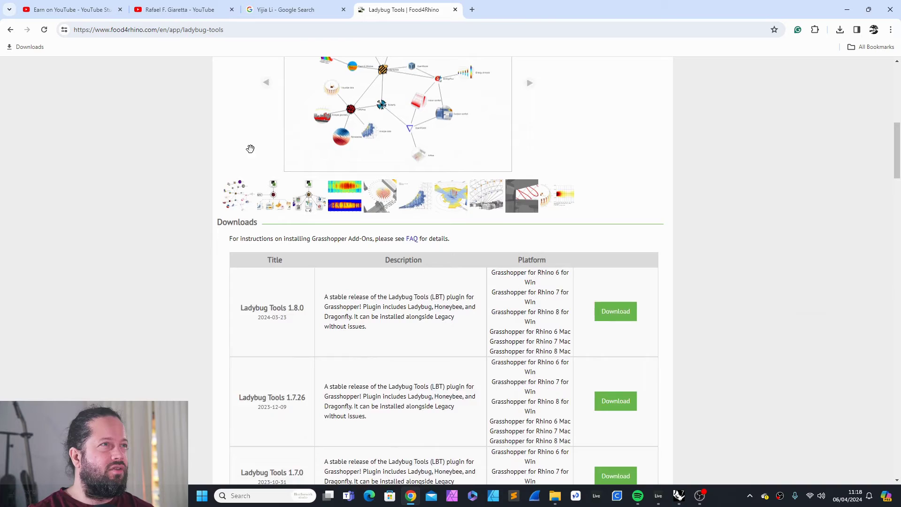
scroll(250, 149, up, 1)
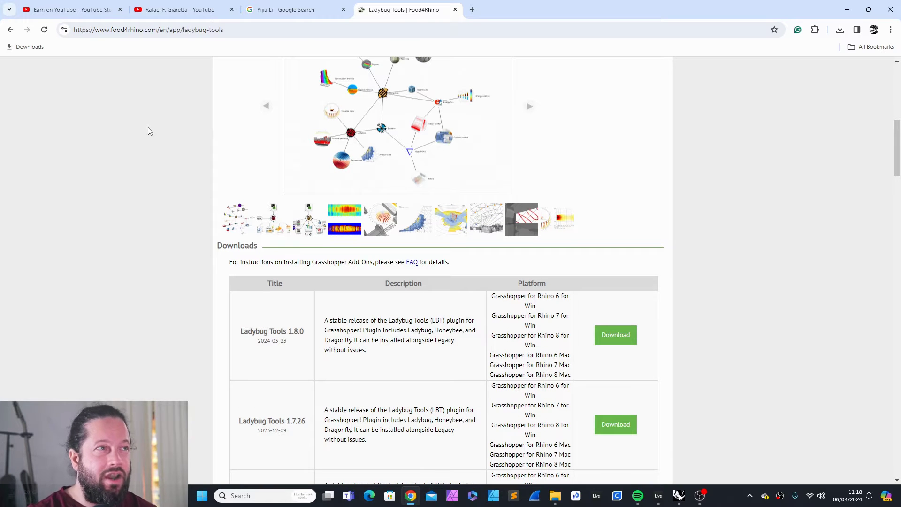
scroll(821, 317, up, 5)
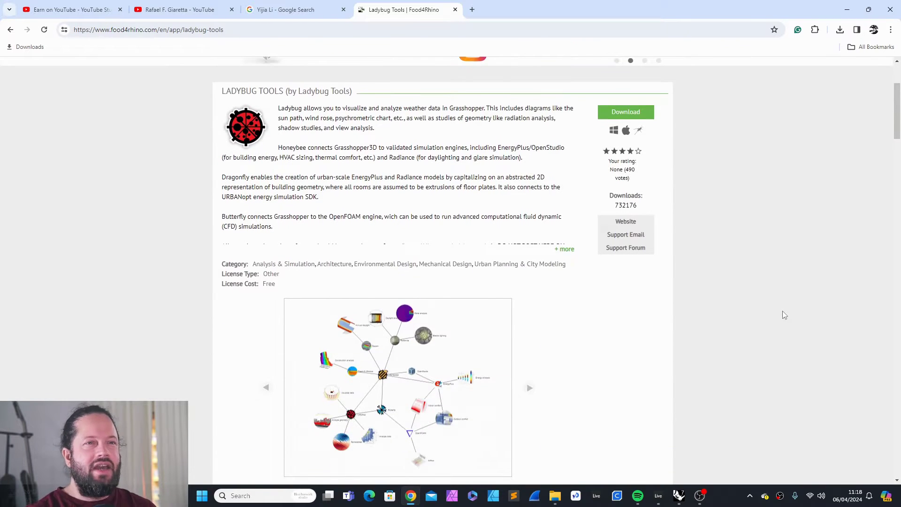
scroll(784, 315, up, 3)
scroll(787, 315, down, 10)
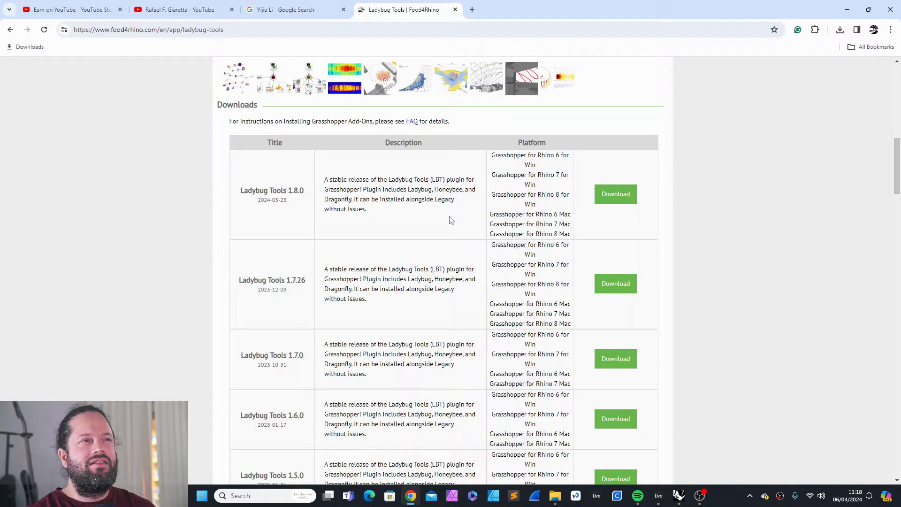
scroll(587, 244, up, 1)
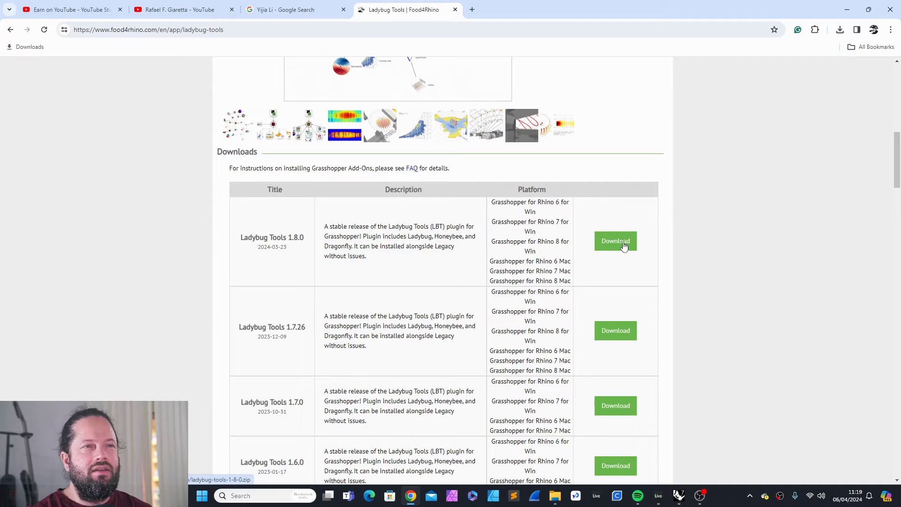
Open the samples folder inside the ladybug-tools-1-8-0 download in File Explorer
click(555, 495)
click(214, 30)
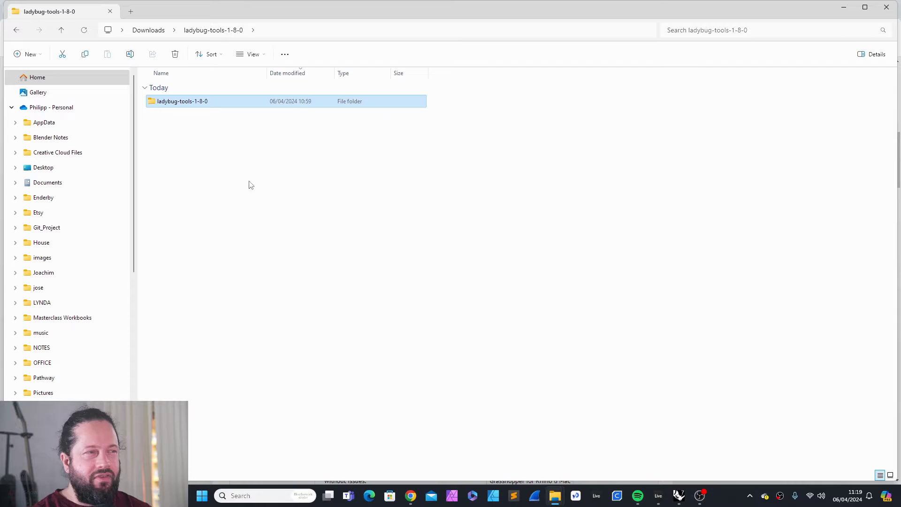
double_click(183, 102)
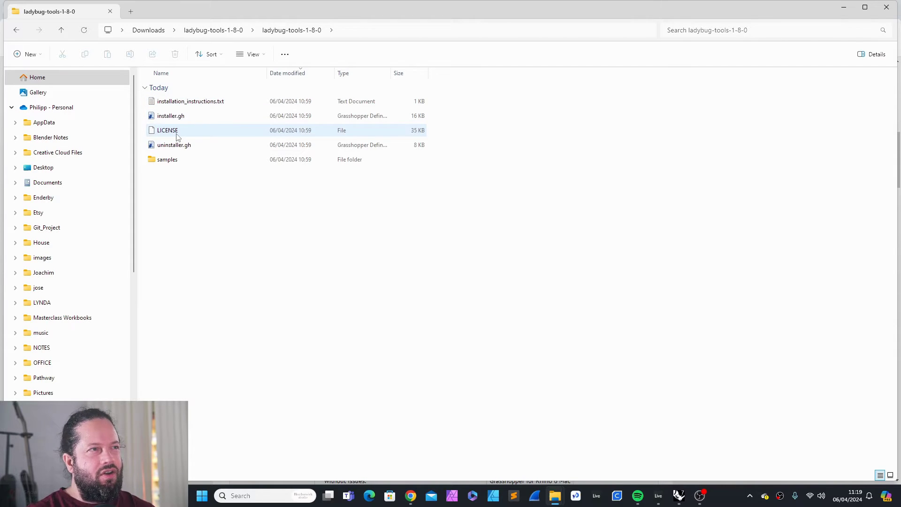
double_click(173, 160)
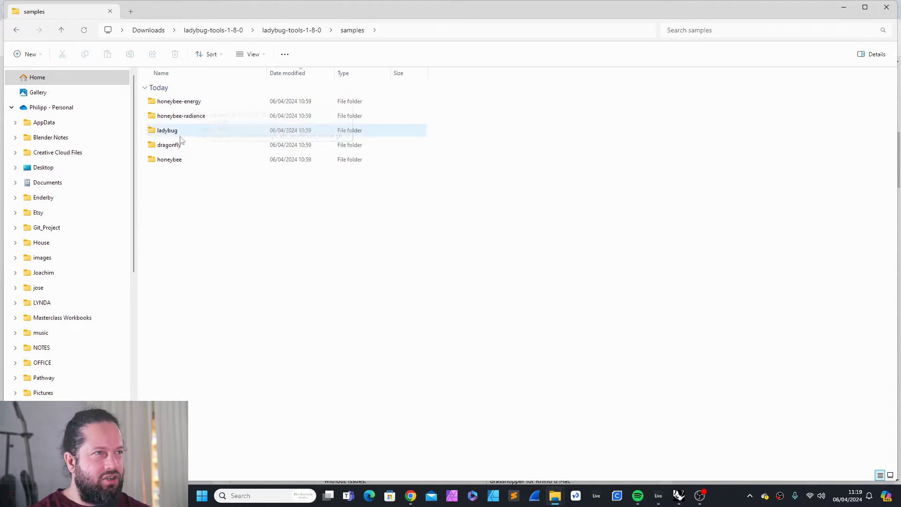
Browse the honeybee, ladybug and dragonfly sample subfolders
click(175, 161)
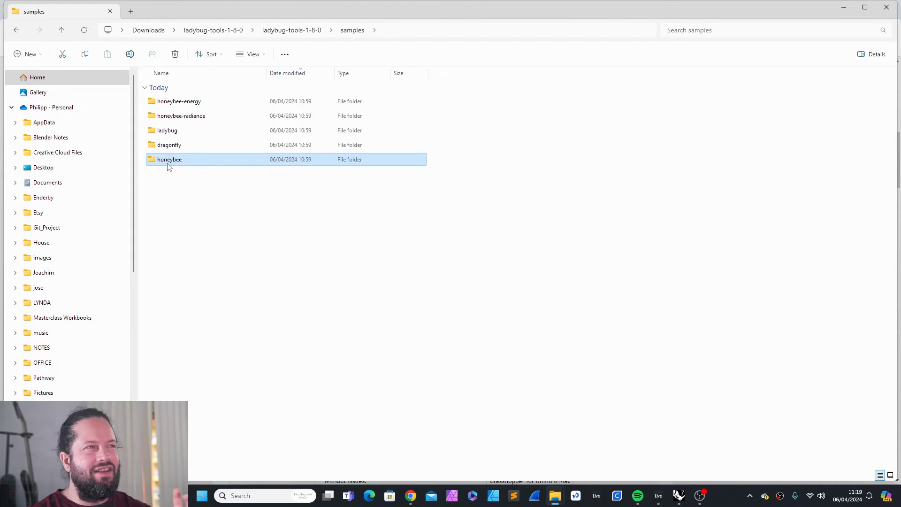
click(193, 188)
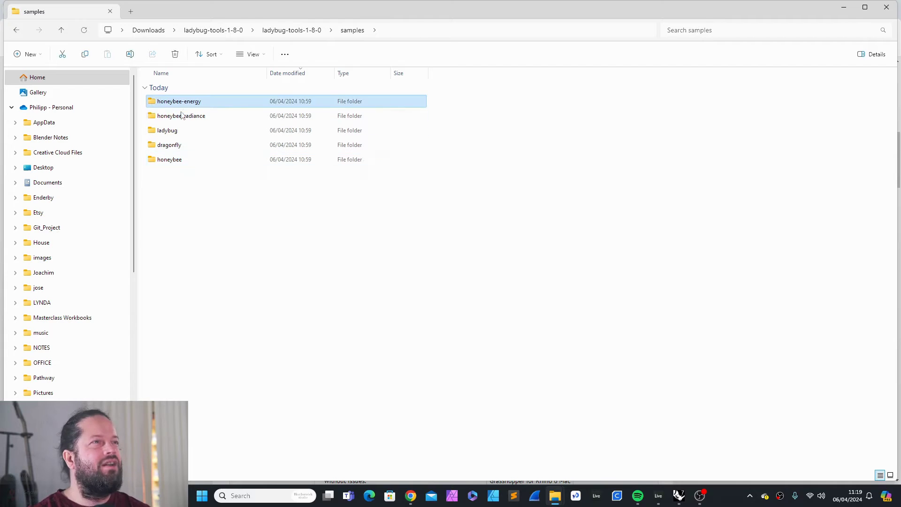
click(176, 133)
click(174, 144)
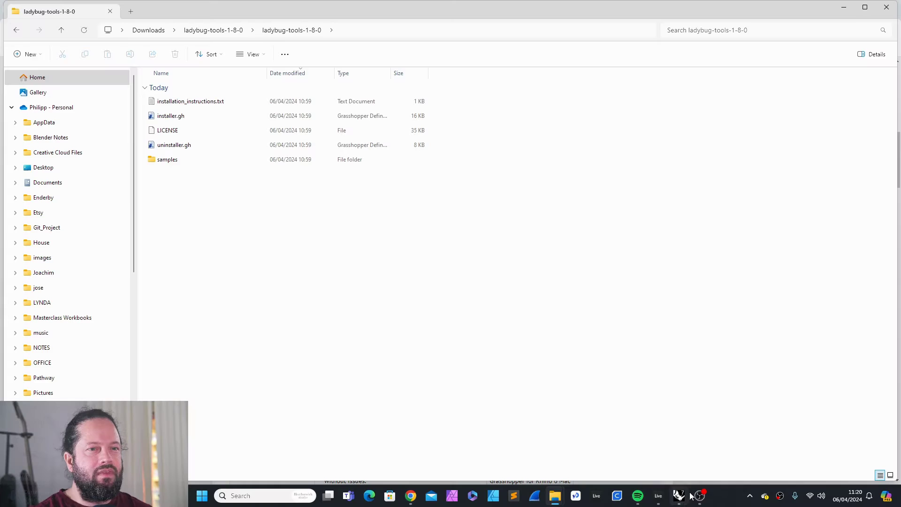
Drag uninstaller.gh onto Rhino to open it in Grasshopper, then maximize Grasshopper
click(679, 496)
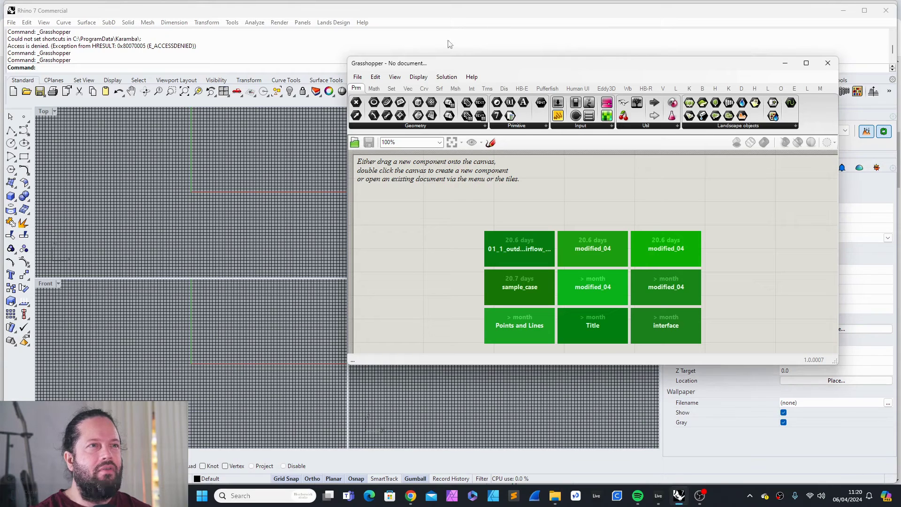
drag(457, 68, 350, 66)
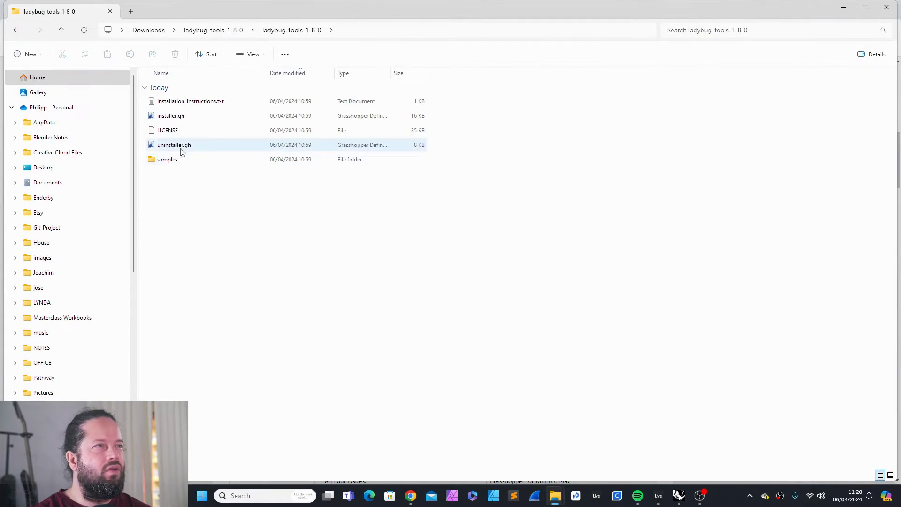
click(182, 148)
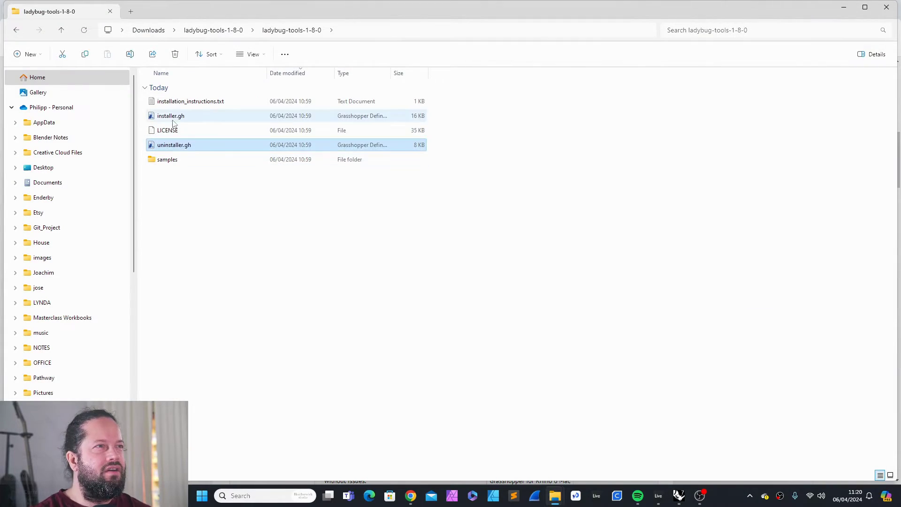
drag(183, 149, 287, 225)
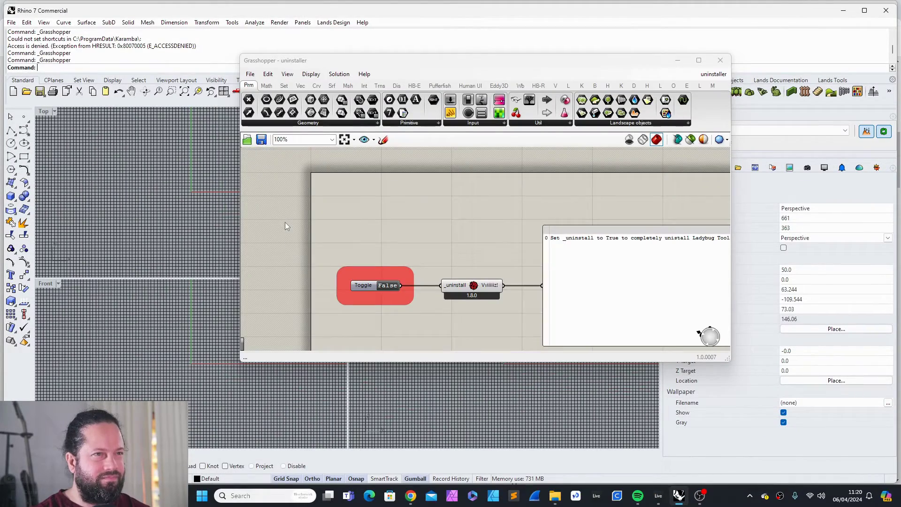
click(698, 60)
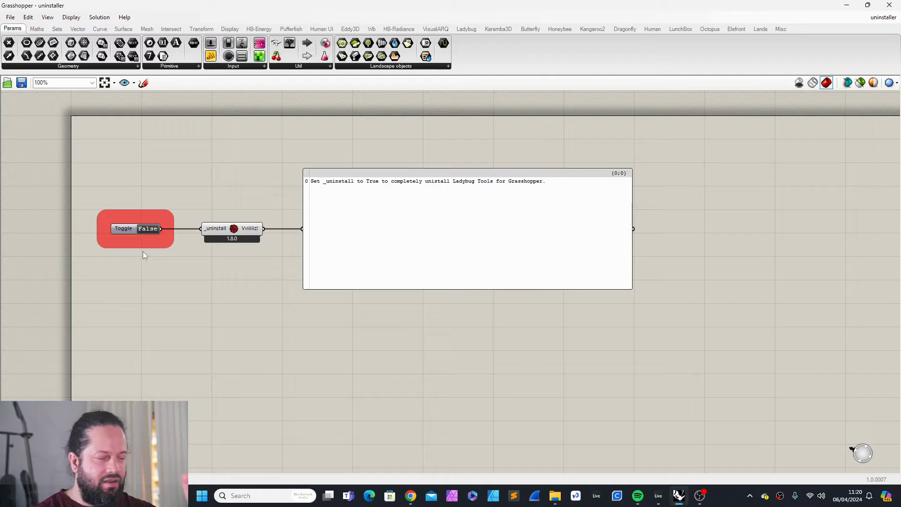
Set the uninstall toggle to True and acknowledge the uninstallation-successful message
click(148, 231)
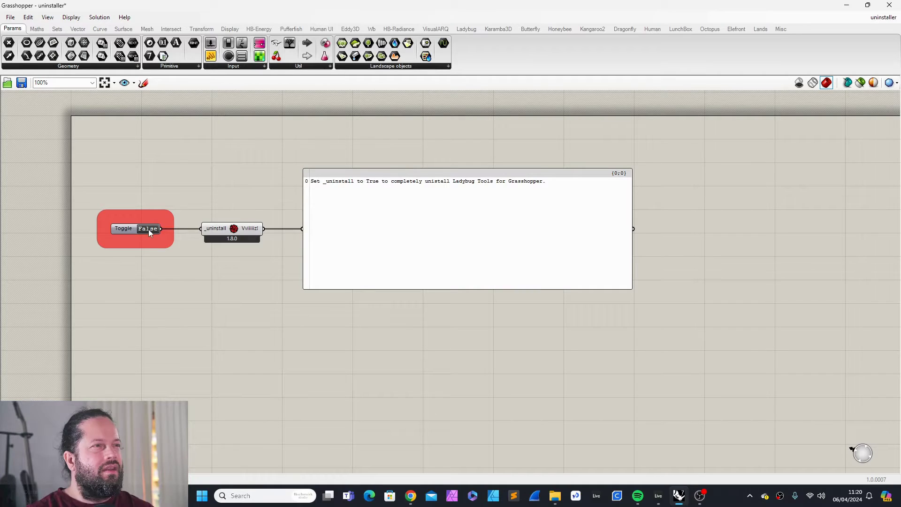
double_click(127, 230)
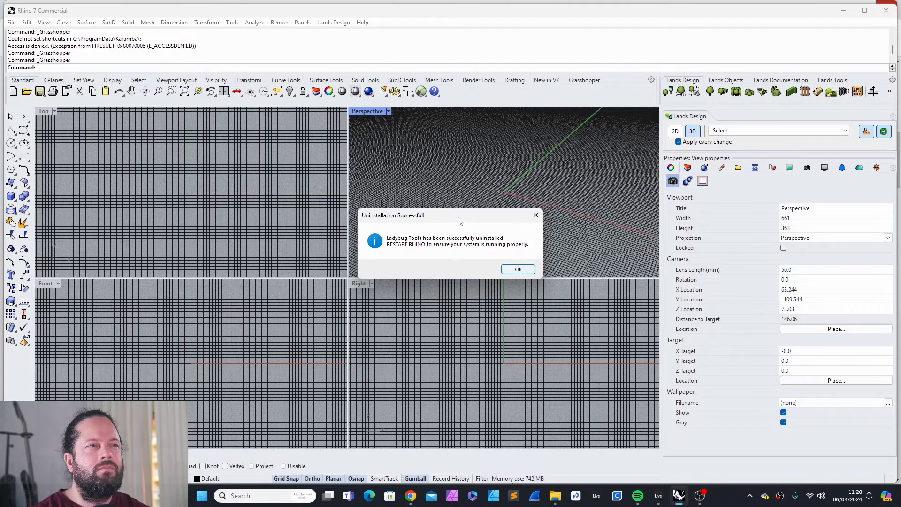
drag(459, 212, 503, 186)
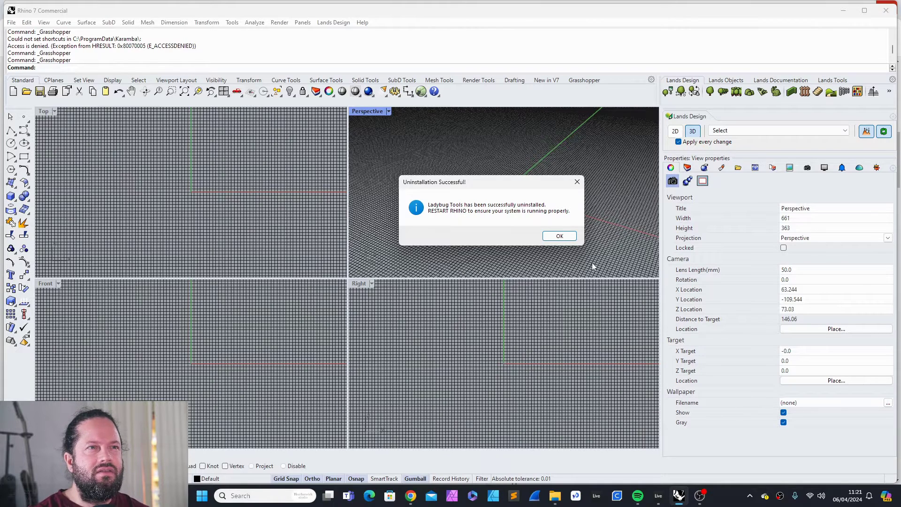
click(559, 236)
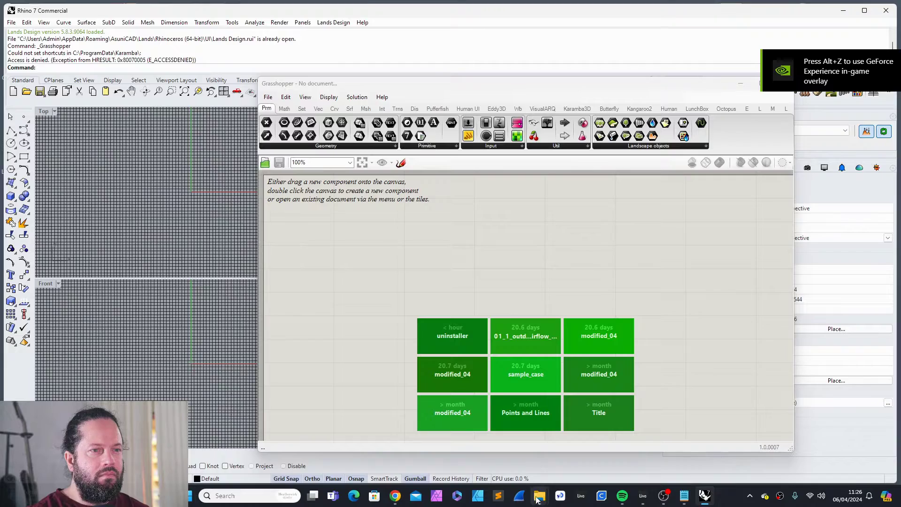
Open installation_instructions.txt and load its lbt-grasshopper wiki link in the browser
mouse_move(539, 495)
click(582, 449)
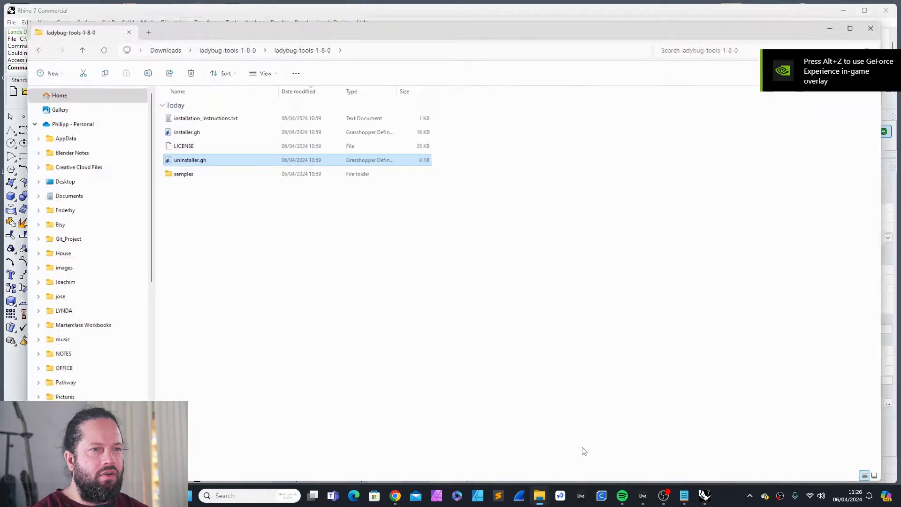
double_click(187, 103)
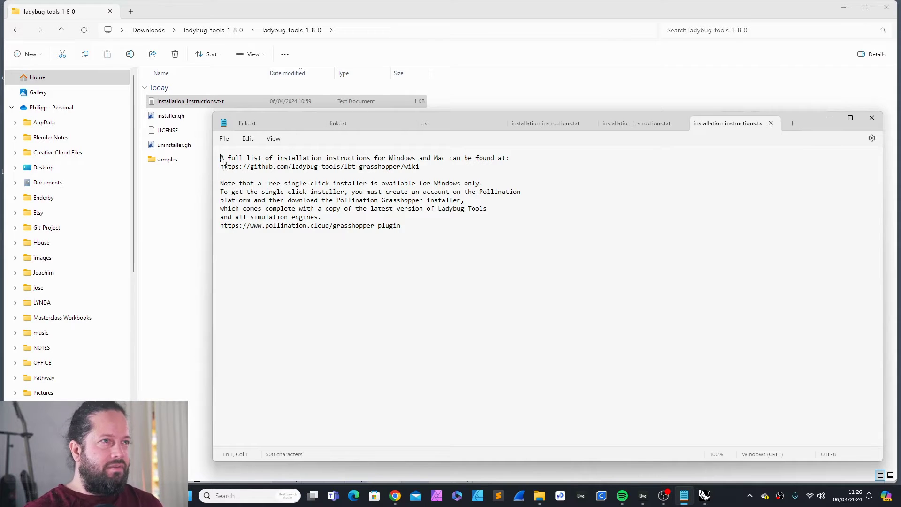
drag(221, 166, 420, 166)
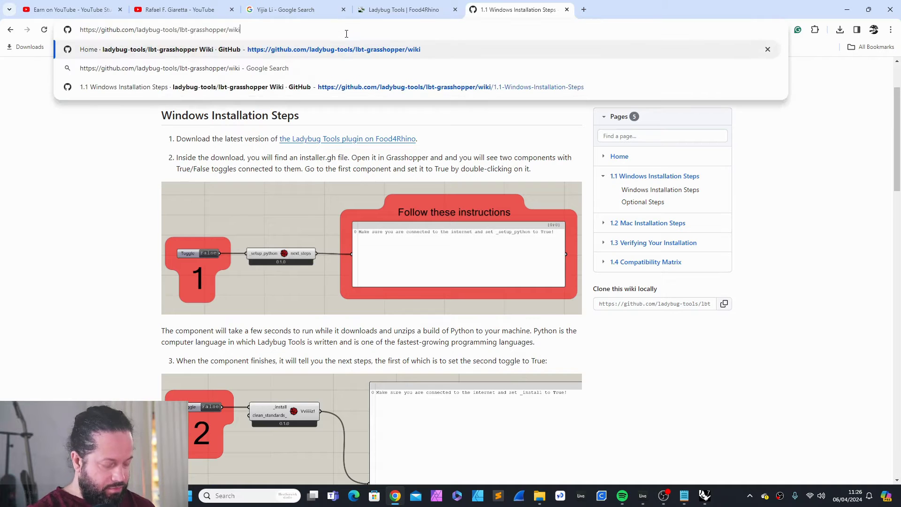
key(Return)
Read through the '1.1 Windows Installation Steps' wiki page, then return to Rhino
scroll(185, 221, down, 1)
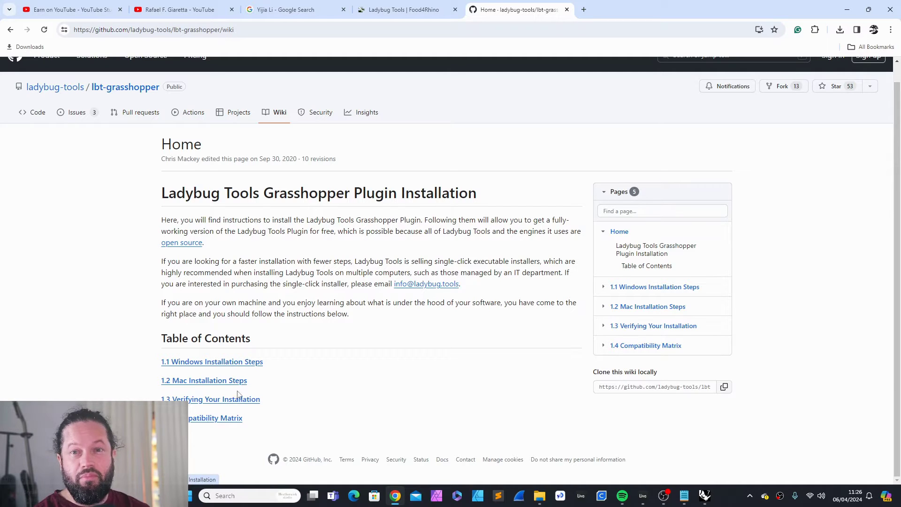
click(228, 366)
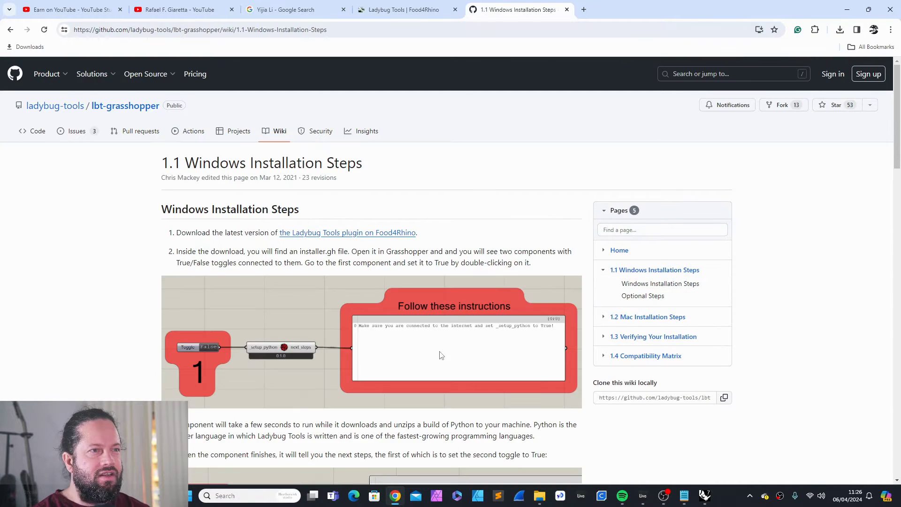
scroll(439, 358, down, 4)
scroll(407, 332, up, 2)
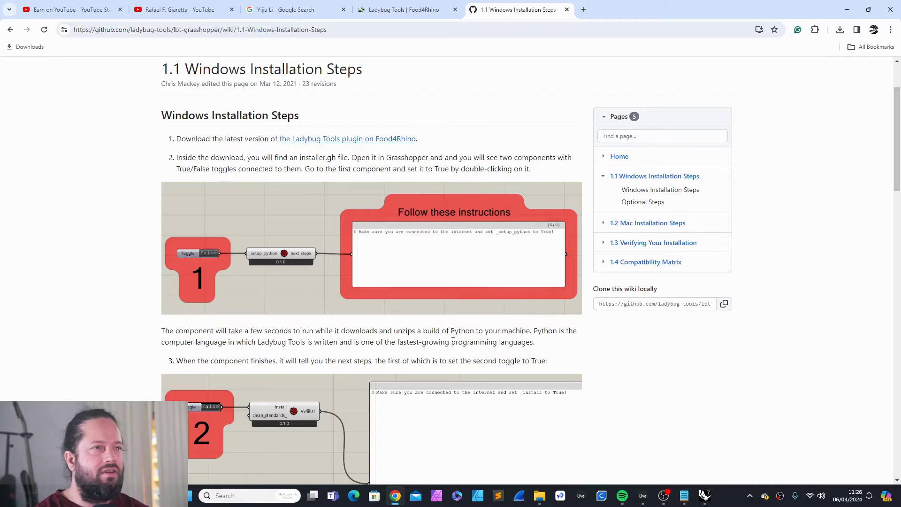
scroll(204, 217, down, 1)
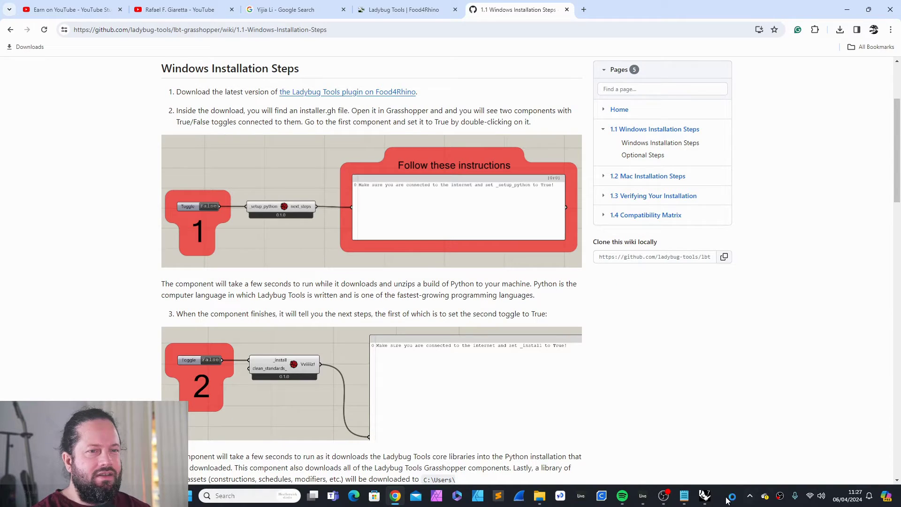
click(704, 495)
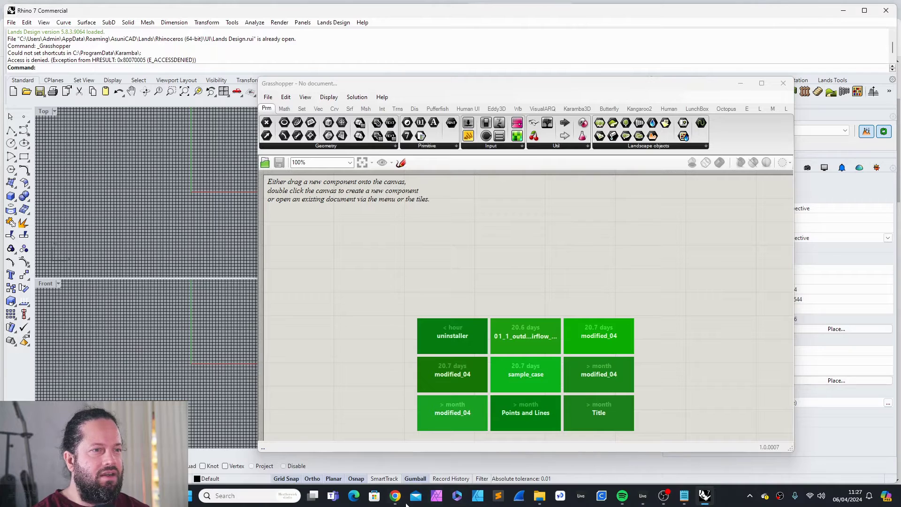
Drag installer.gh from the ladybug-tools-1-8-0 folder into Grasshopper
mouse_move(539, 496)
click(585, 457)
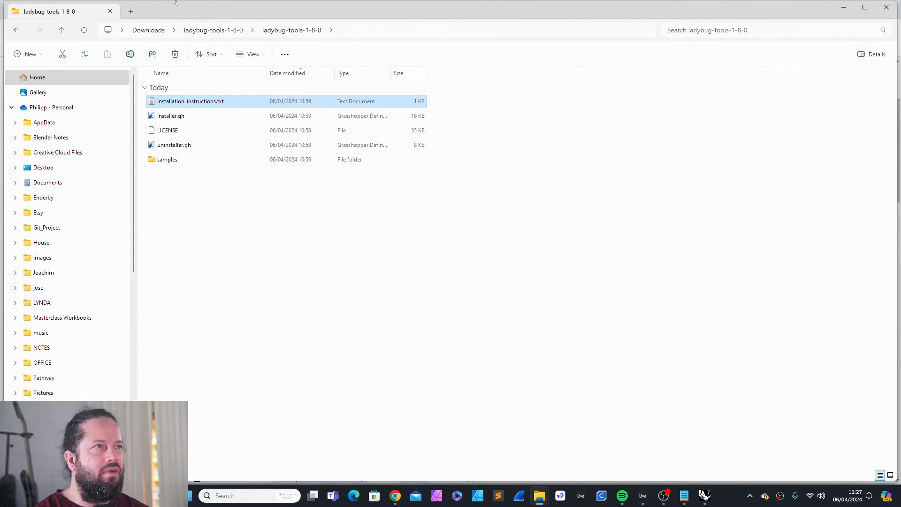
drag(176, 3, 718, 68)
drag(713, 176, 330, 248)
Run the _setup_python step and read the created ladybug_tools installation folder in the panel
scroll(305, 224, down, 2)
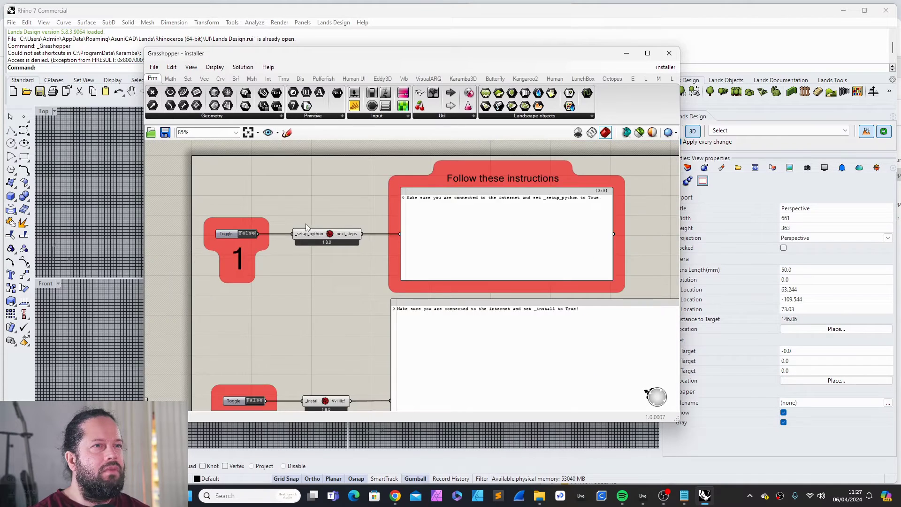
scroll(219, 235, up, 4)
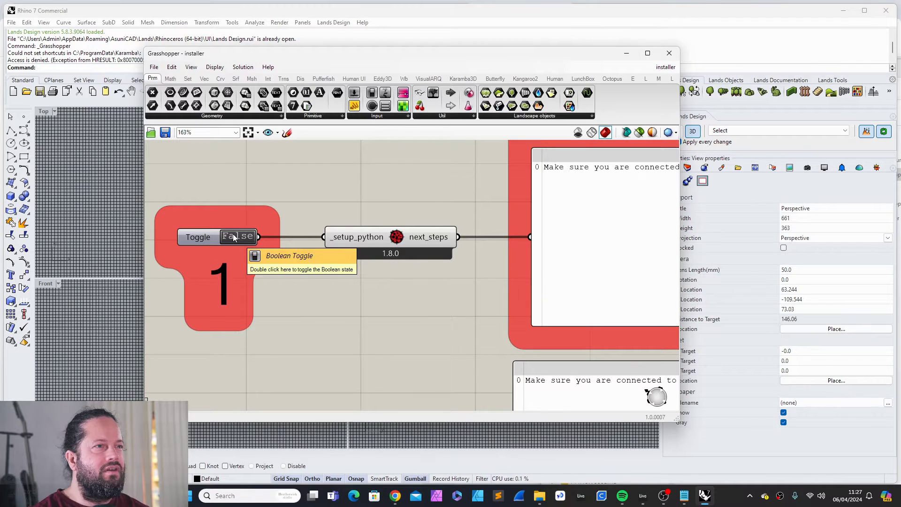
scroll(232, 236, down, 3)
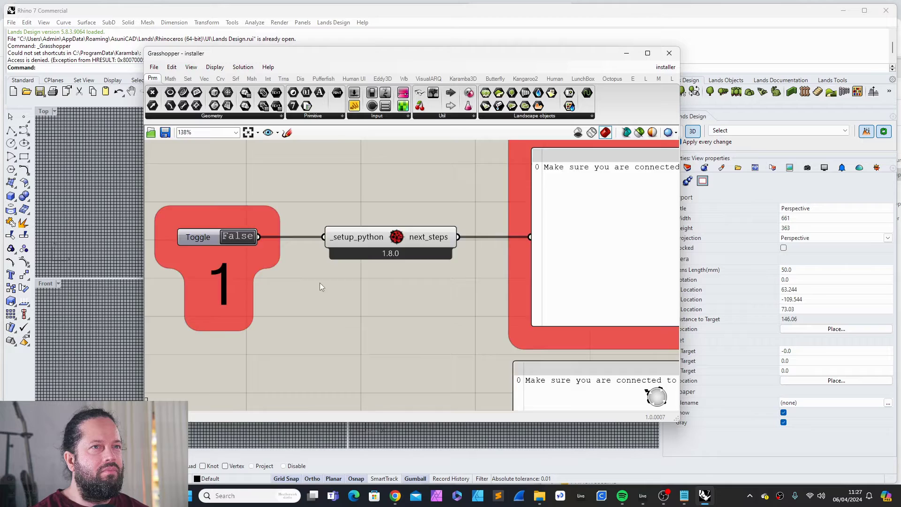
scroll(255, 263, up, 2)
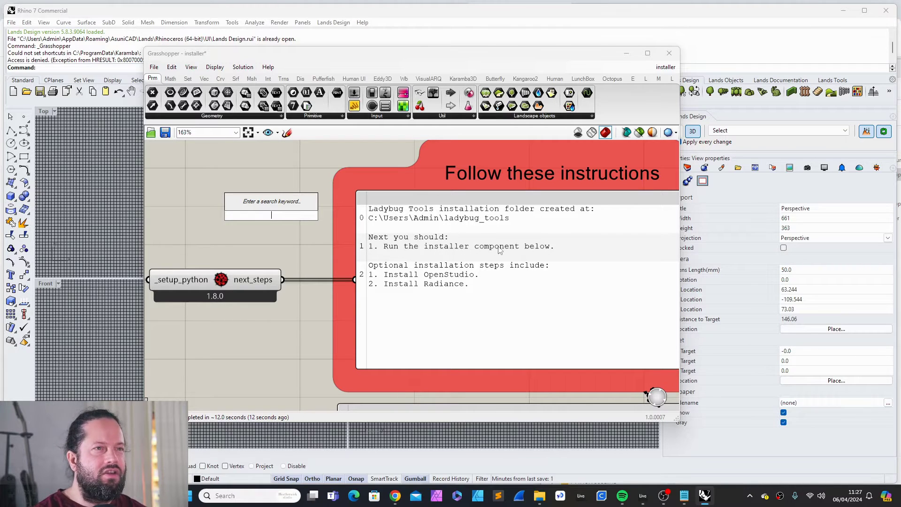
scroll(362, 305, down, 1)
scroll(396, 291, up, 5)
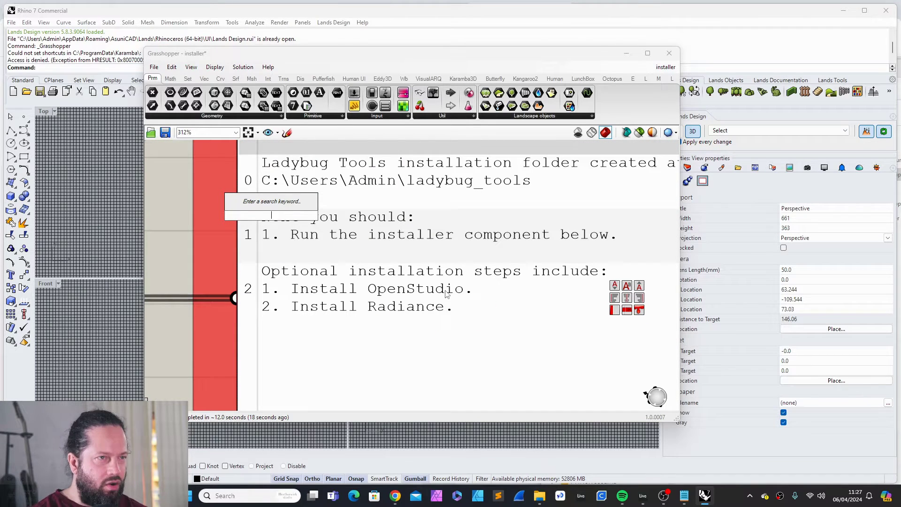
scroll(517, 288, down, 6)
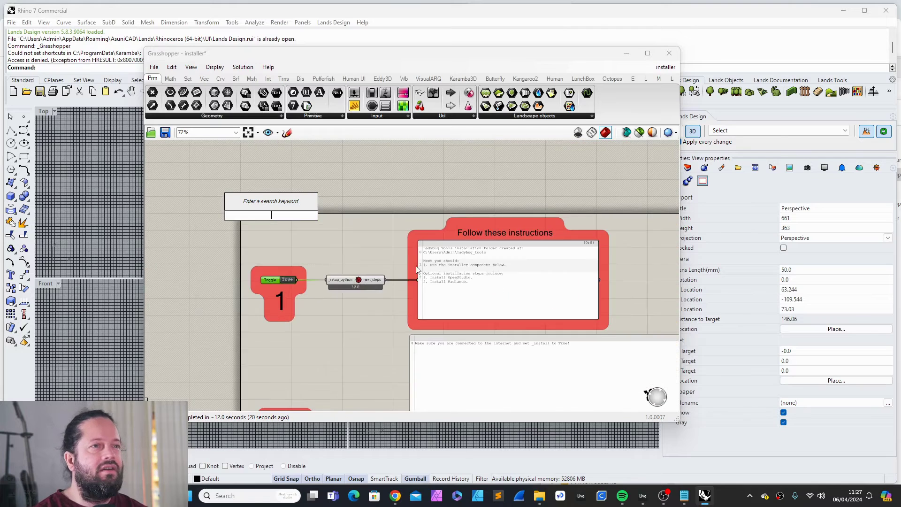
scroll(466, 283, up, 1)
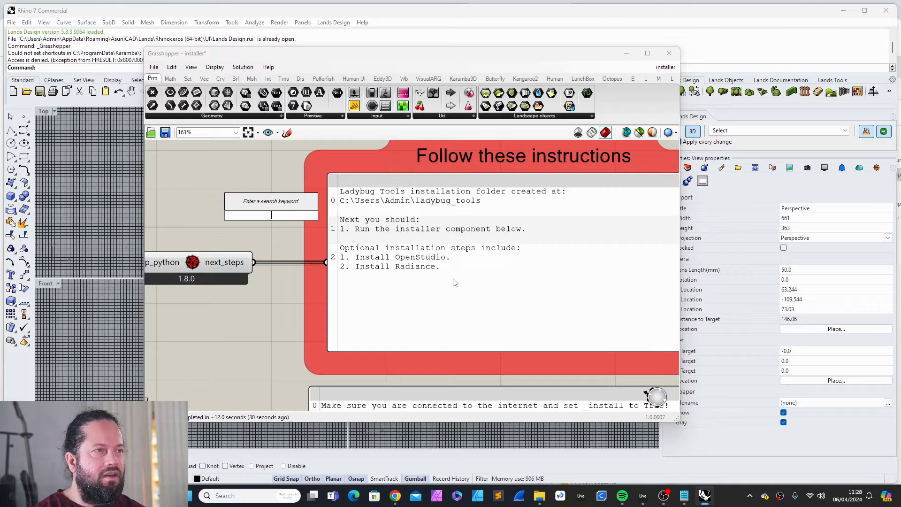
scroll(453, 283, down, 6)
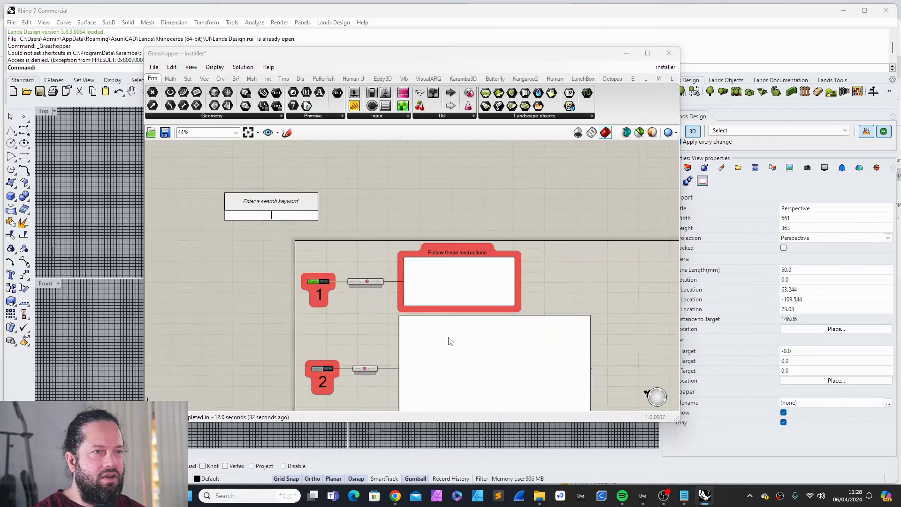
Set the step 2 _install toggle to True and dismiss the Installation Successful message
scroll(449, 342, up, 5)
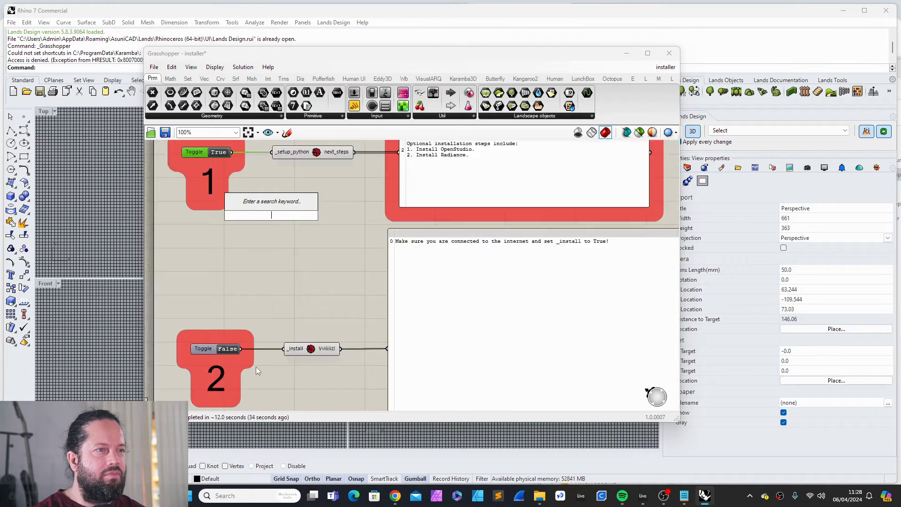
scroll(256, 371, up, 4)
click(263, 310)
double_click(242, 357)
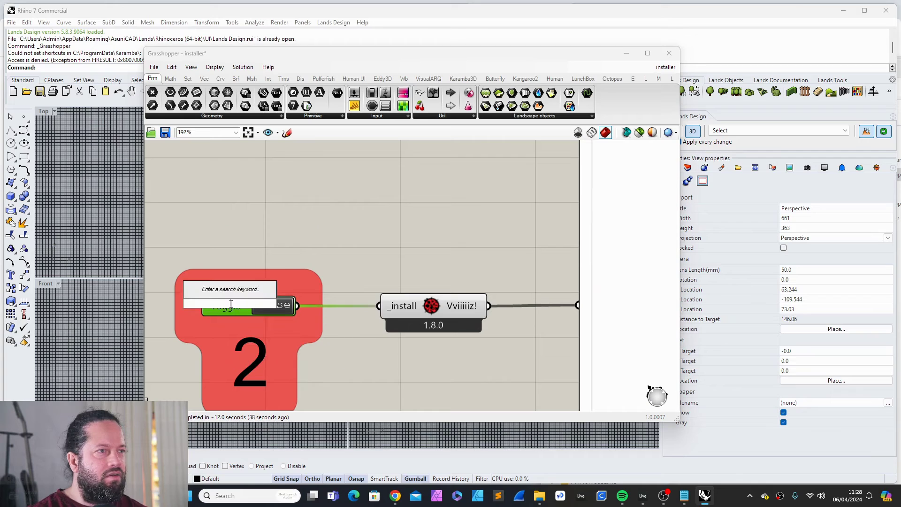
click(287, 258)
click(231, 309)
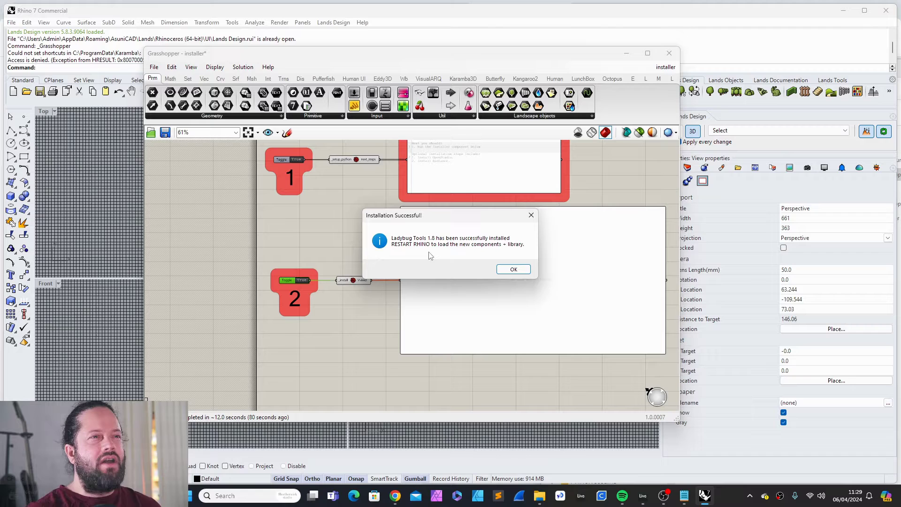
click(514, 270)
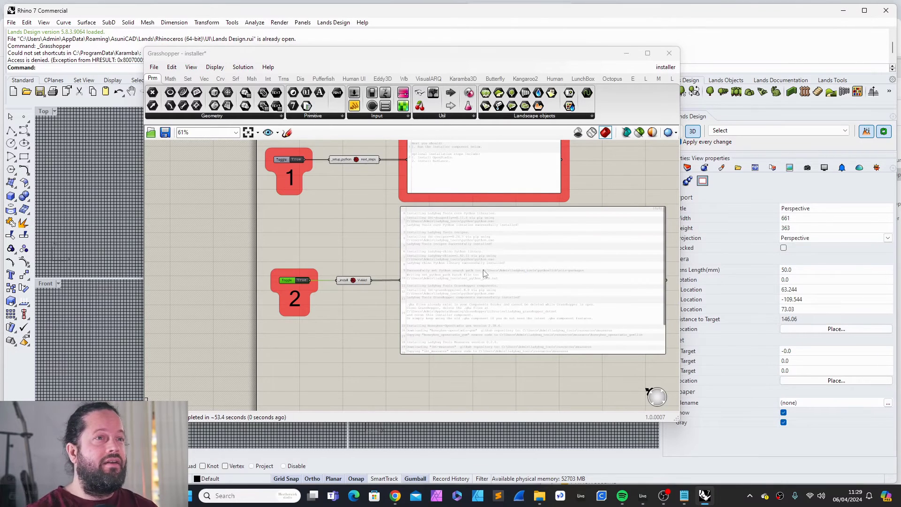
Browse the Honeybee, HB-Radiance, HB-Energy, Dragonfly and Ladybug tabs, ending on Ladybug
scroll(371, 245, down, 4)
scroll(371, 244, down, 1)
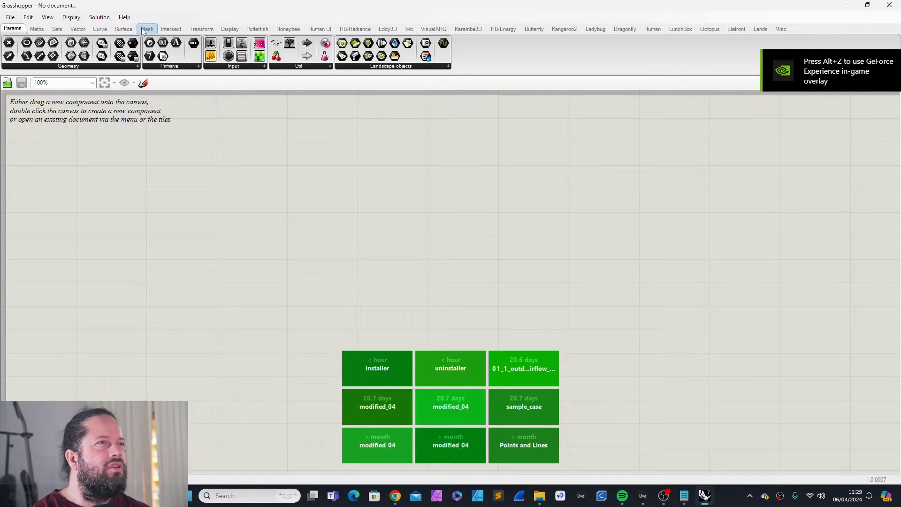
click(288, 29)
click(355, 29)
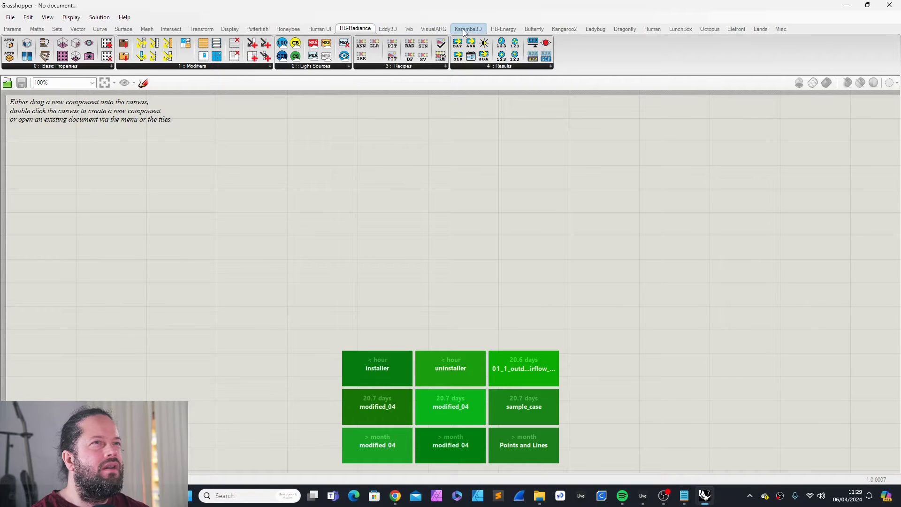
click(503, 29)
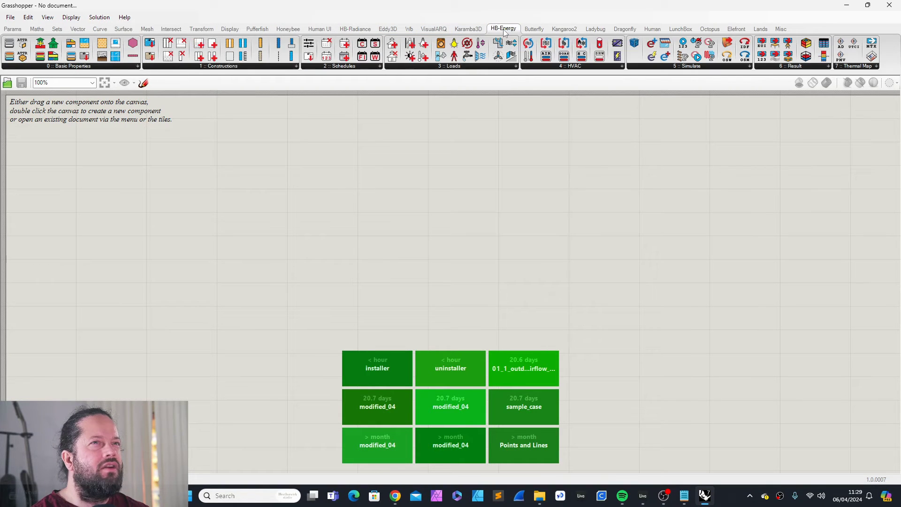
click(596, 29)
click(320, 29)
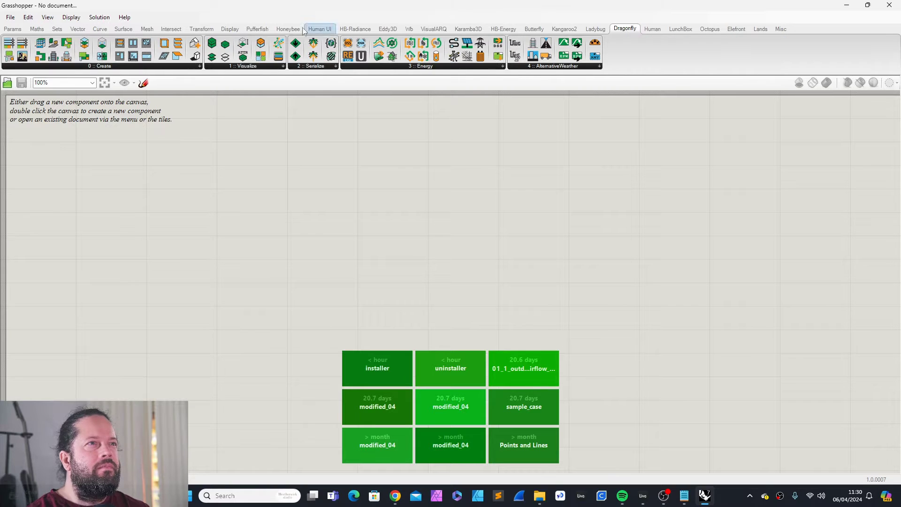
click(284, 28)
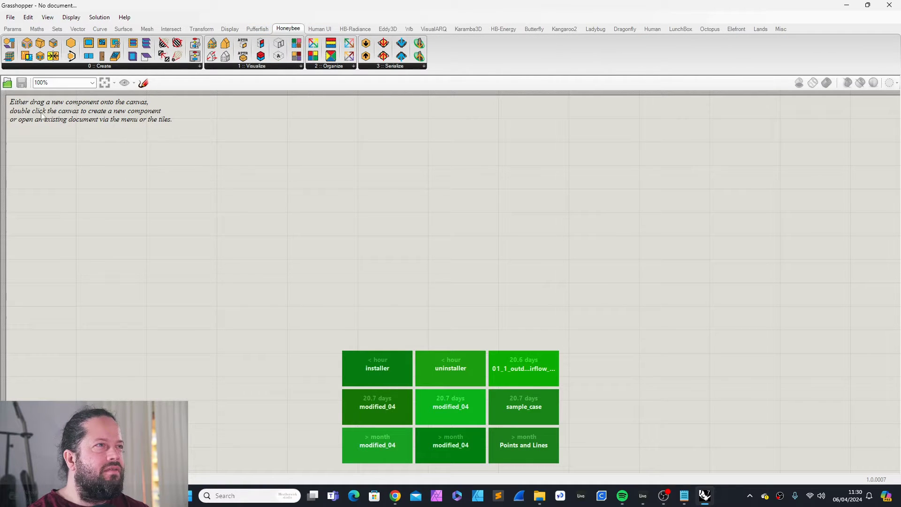
click(595, 29)
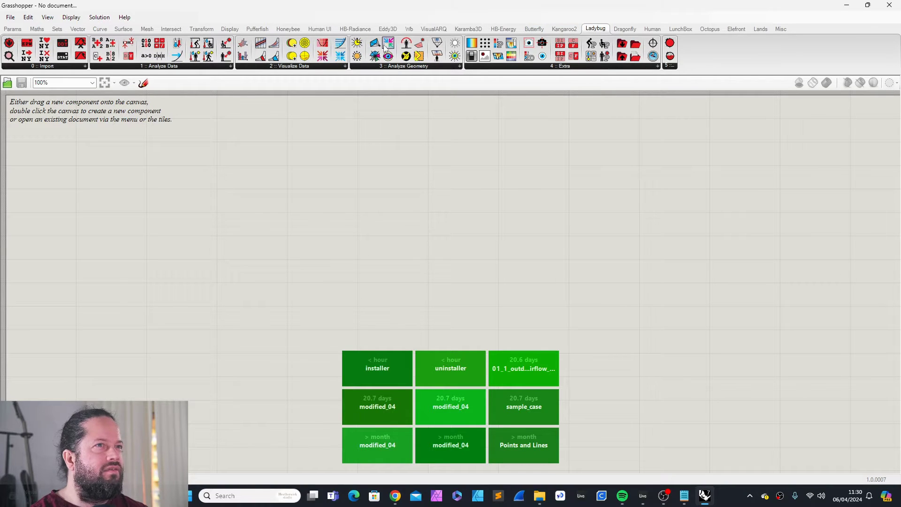
Place an LB Wind Profile component on the canvas and check its 1.8.0 version
drag(341, 43, 448, 193)
scroll(385, 258, up, 13)
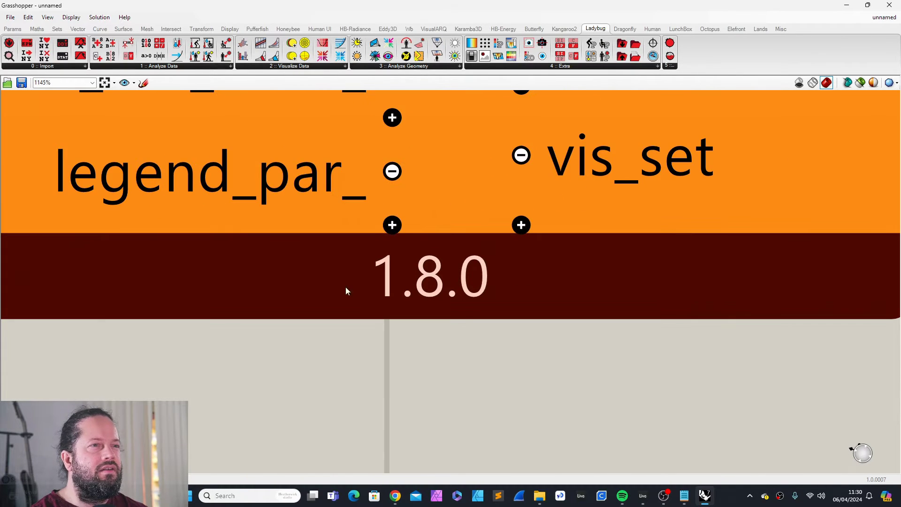
scroll(386, 258, down, 10)
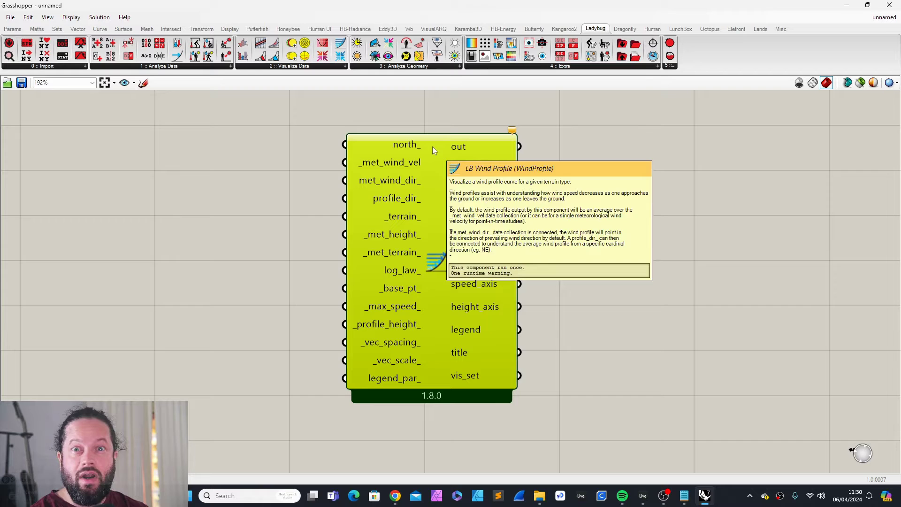
drag(437, 147, 473, 153)
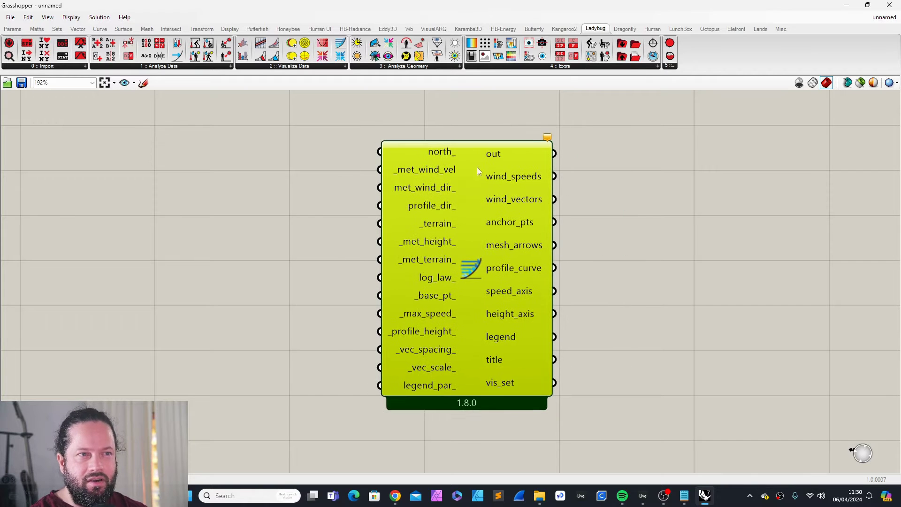
click(460, 182)
click(661, 256)
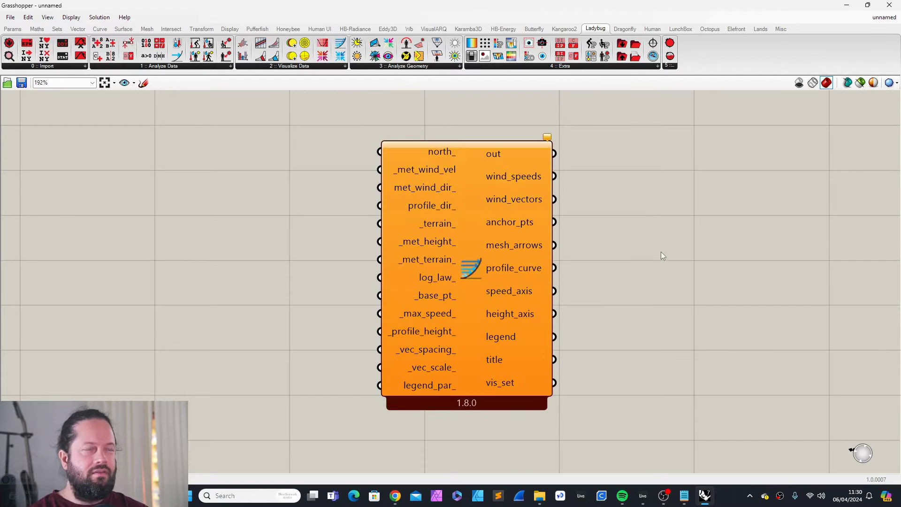
click(483, 197)
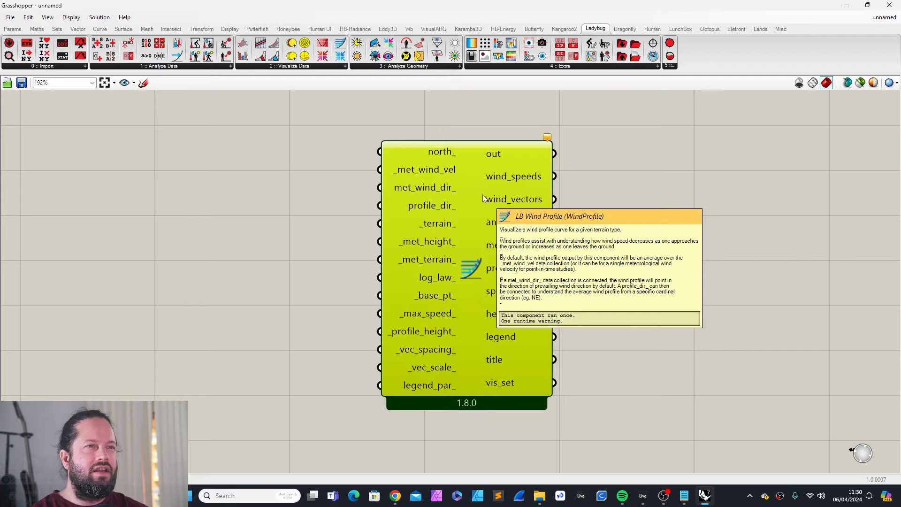
drag(474, 187, 463, 208)
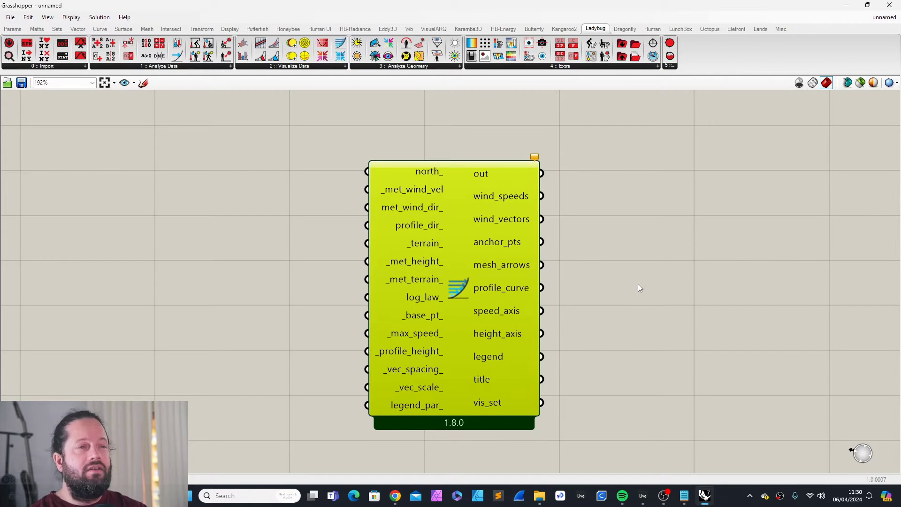
drag(459, 226, 456, 202)
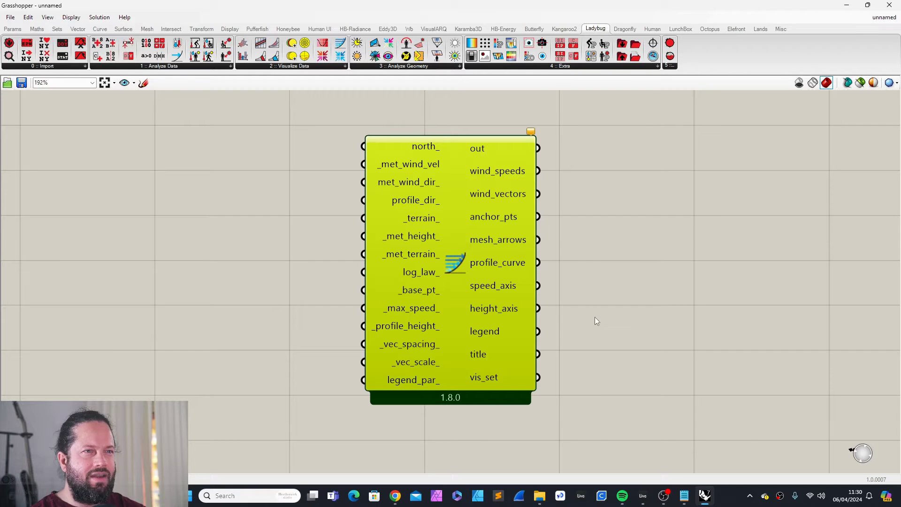
Select the LB Wind Profile component and delete it
click(576, 343)
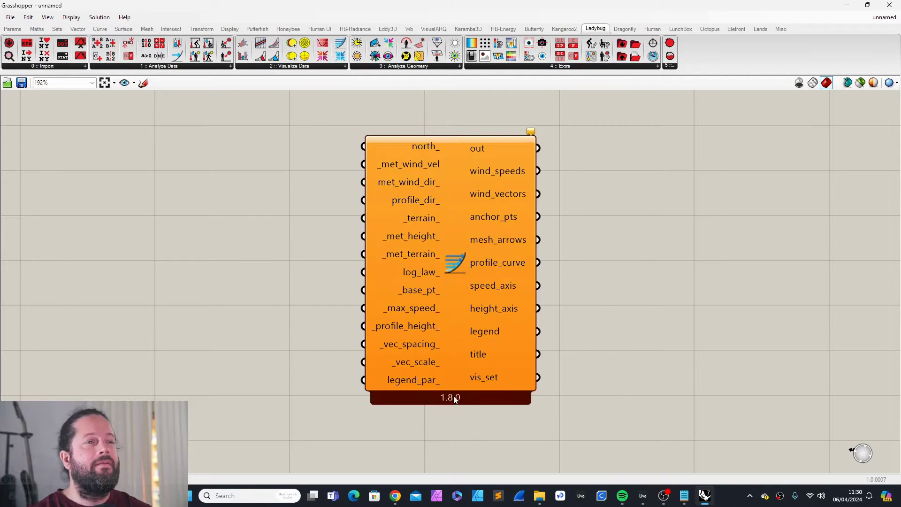
click(458, 206)
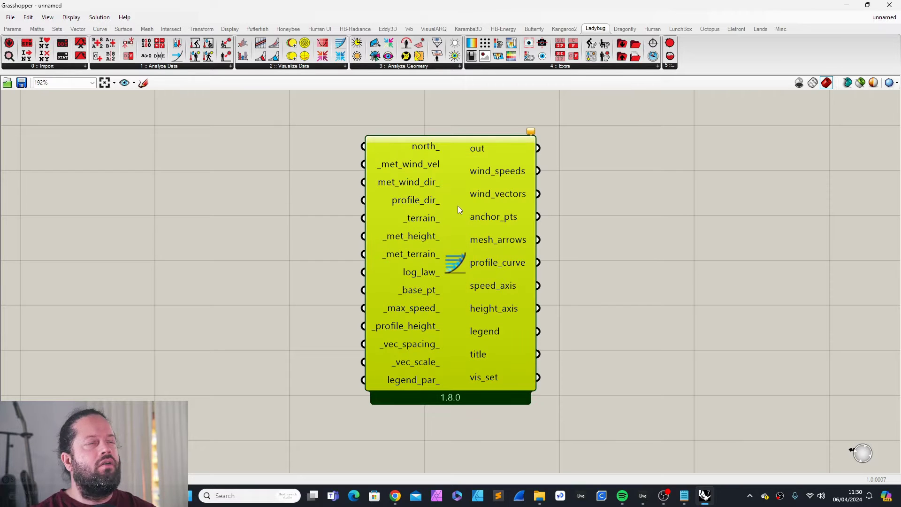
click(640, 261)
drag(456, 192, 415, 207)
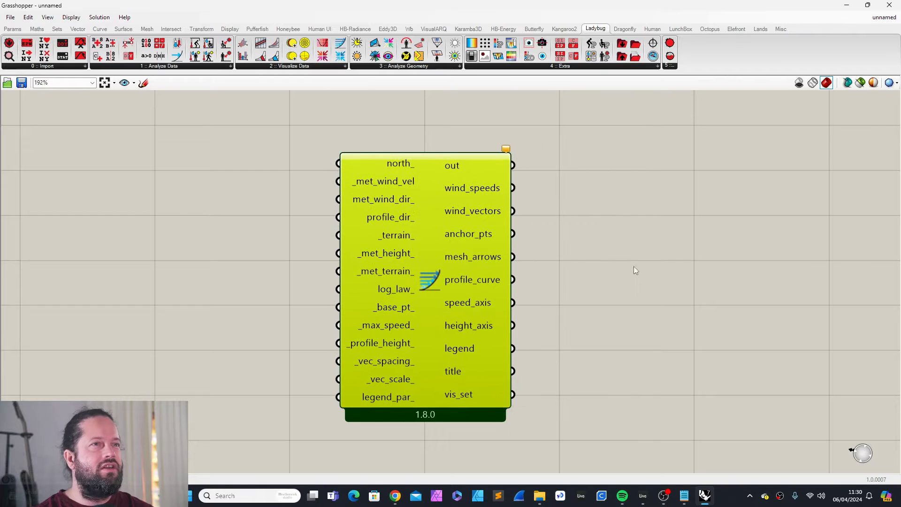
key(Delete)
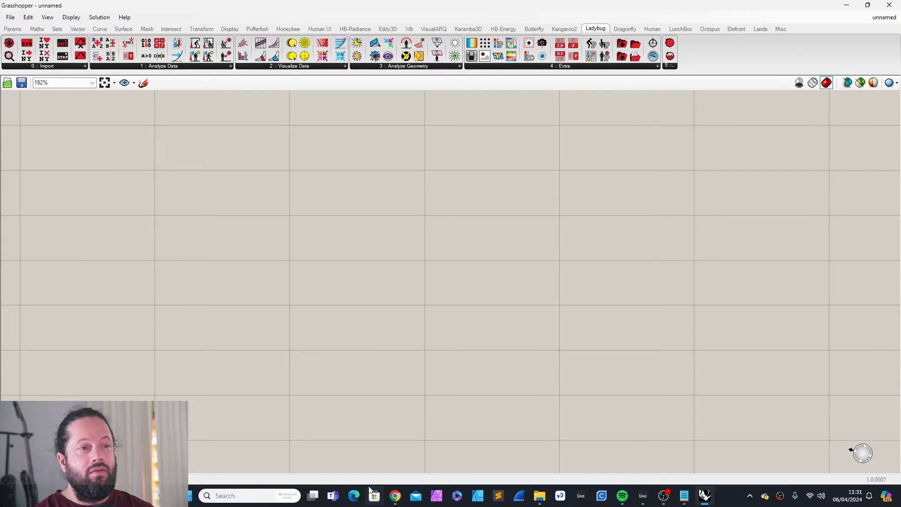
click(395, 496)
scroll(435, 265, down, 5)
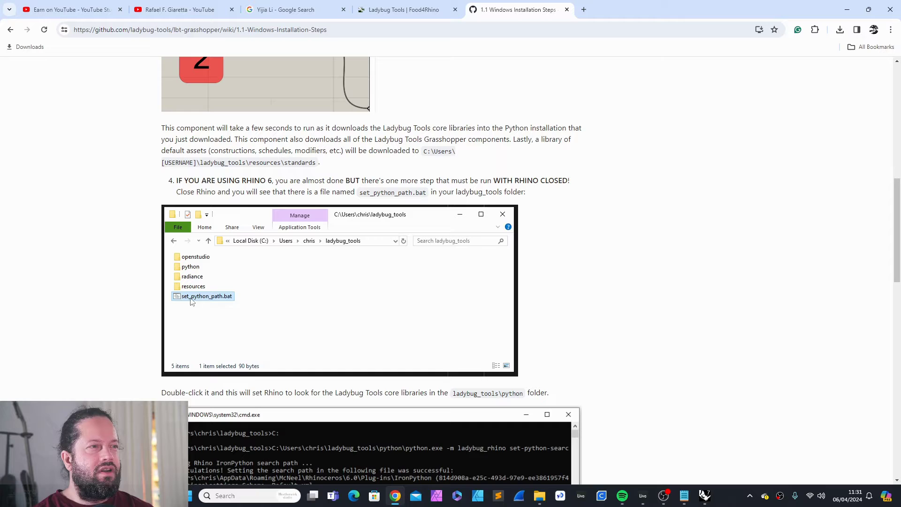
scroll(213, 287, down, 2)
scroll(219, 263, up, 2)
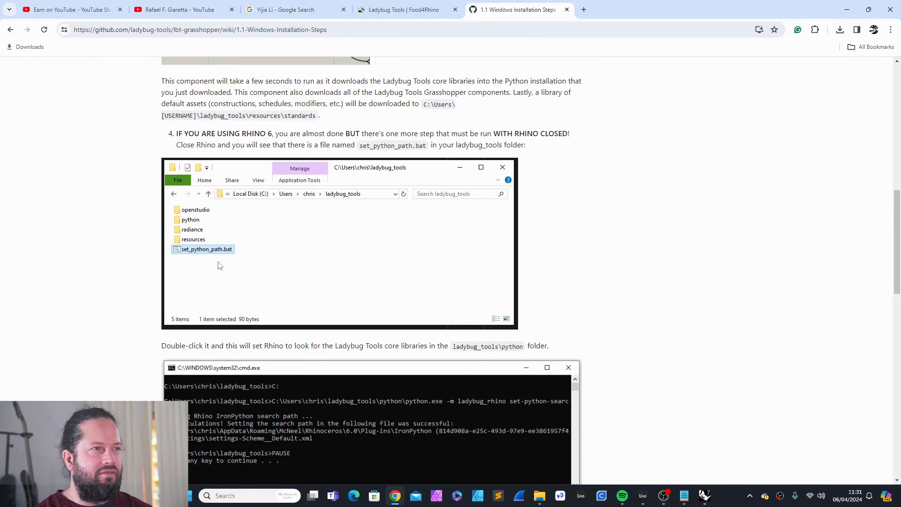
scroll(219, 265, down, 2)
scroll(218, 267, up, 1)
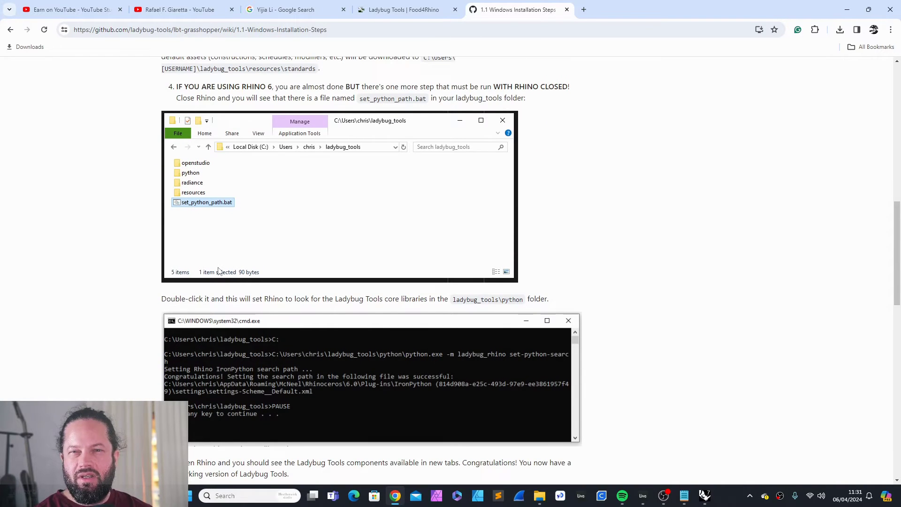
scroll(529, 235, down, 1)
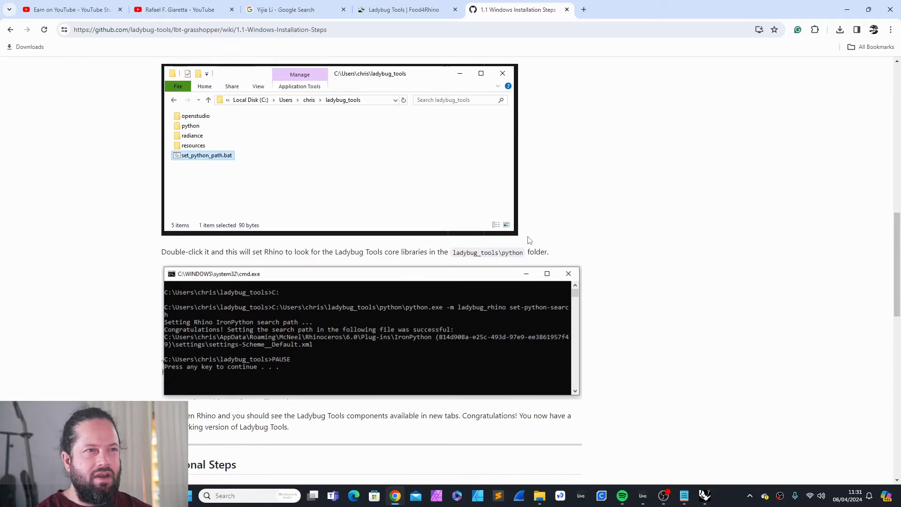
scroll(529, 239, up, 1)
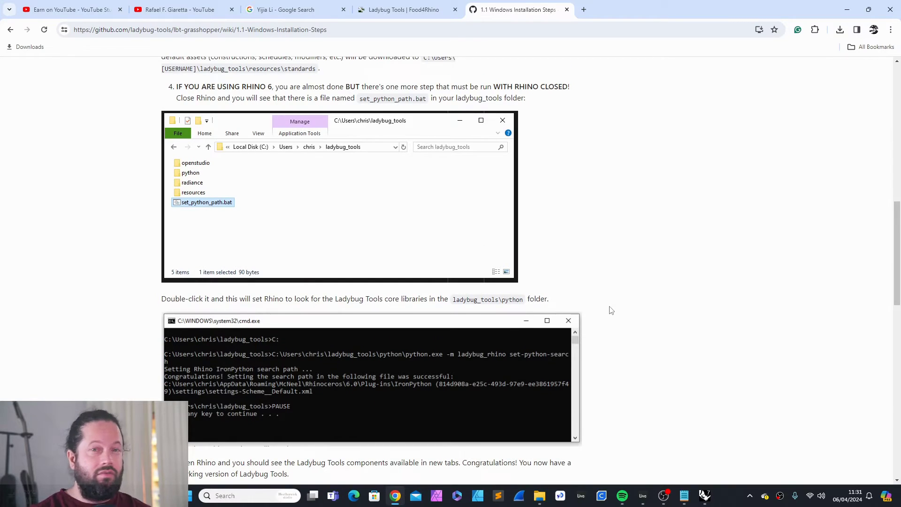
scroll(615, 321, down, 8)
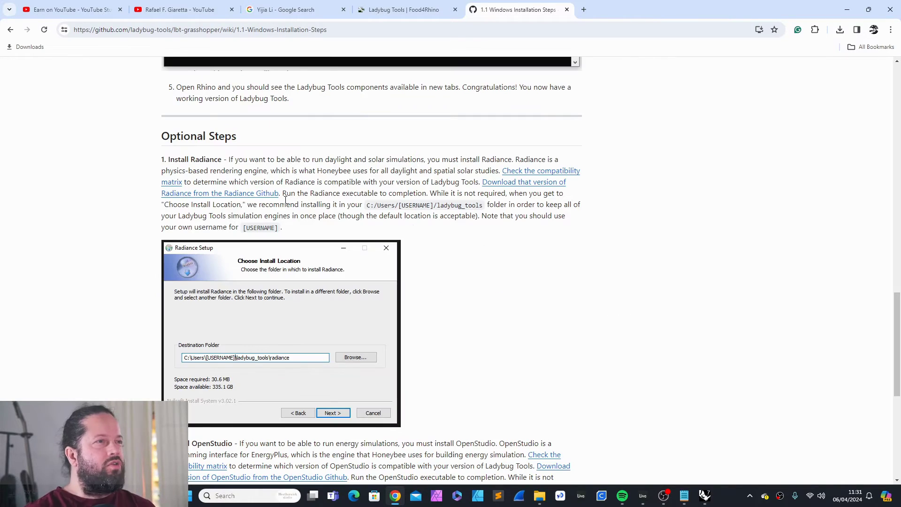
scroll(525, 337, down, 7)
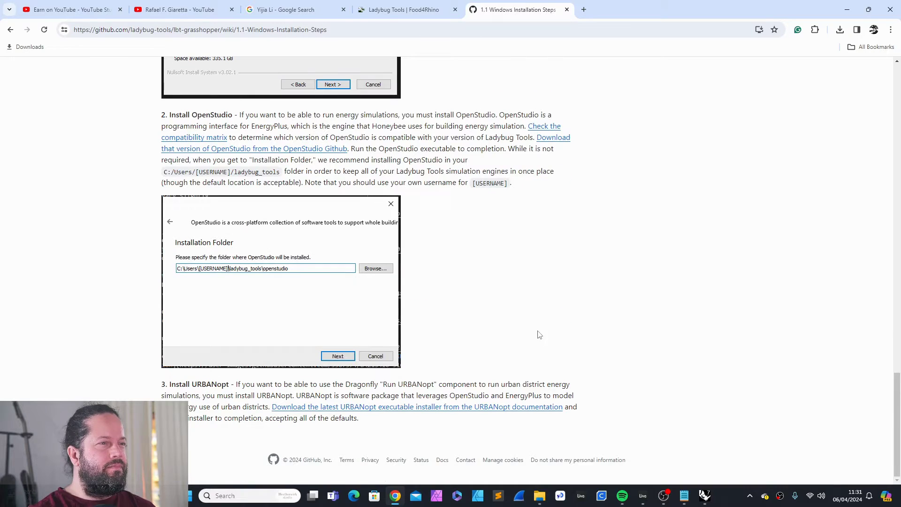
scroll(538, 334, up, 3)
scroll(535, 333, down, 3)
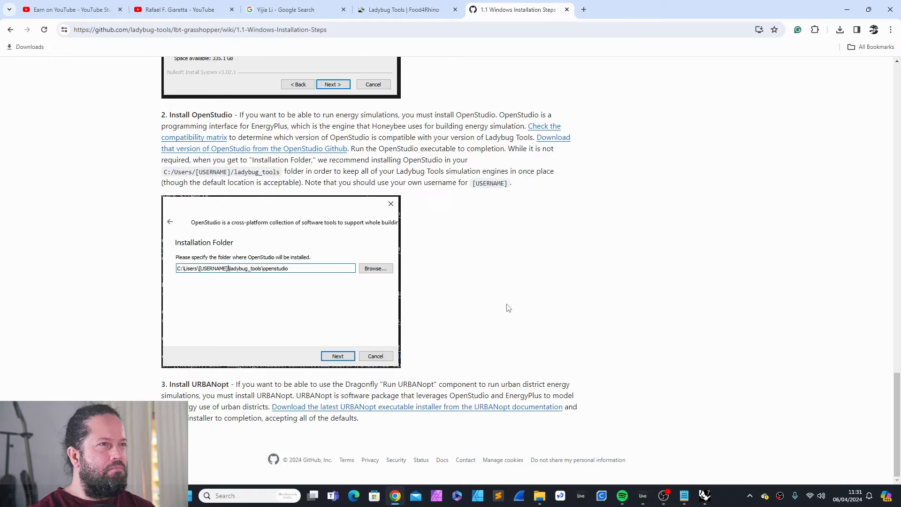
scroll(508, 307, up, 3)
scroll(388, 244, down, 3)
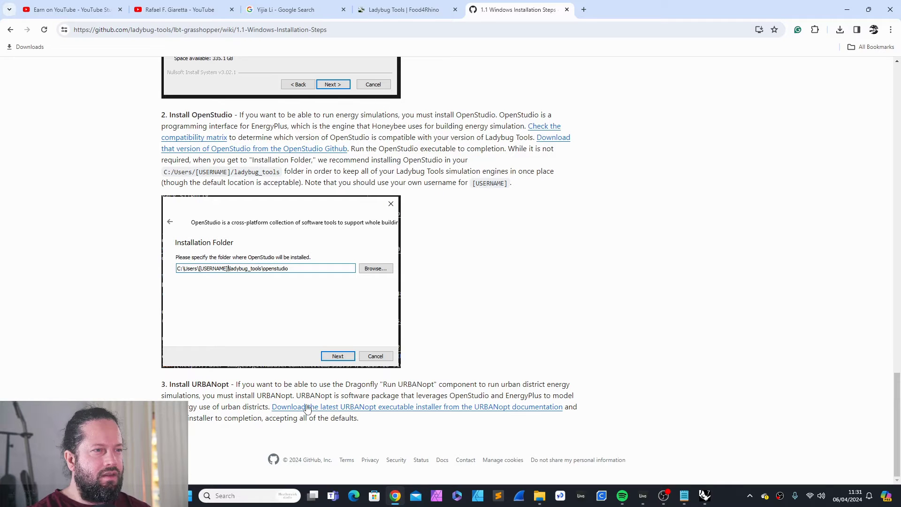
scroll(513, 435, up, 4)
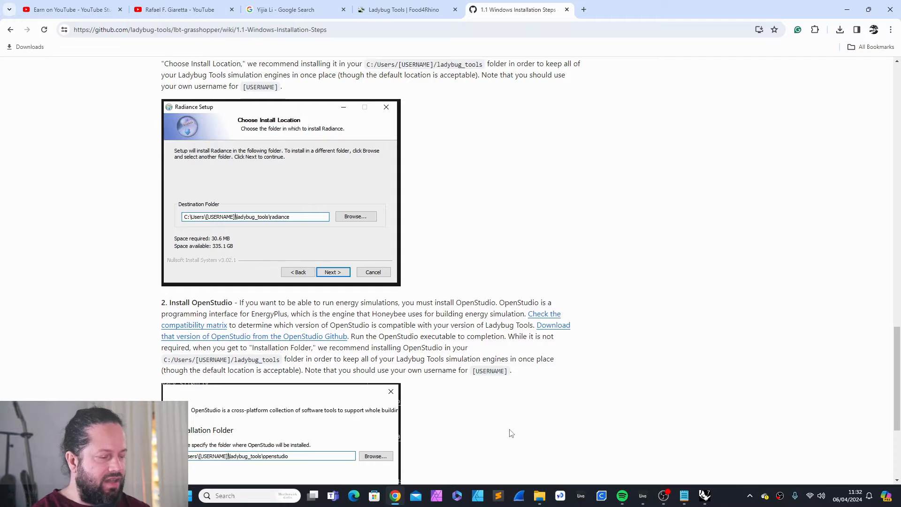
scroll(508, 433, up, 4)
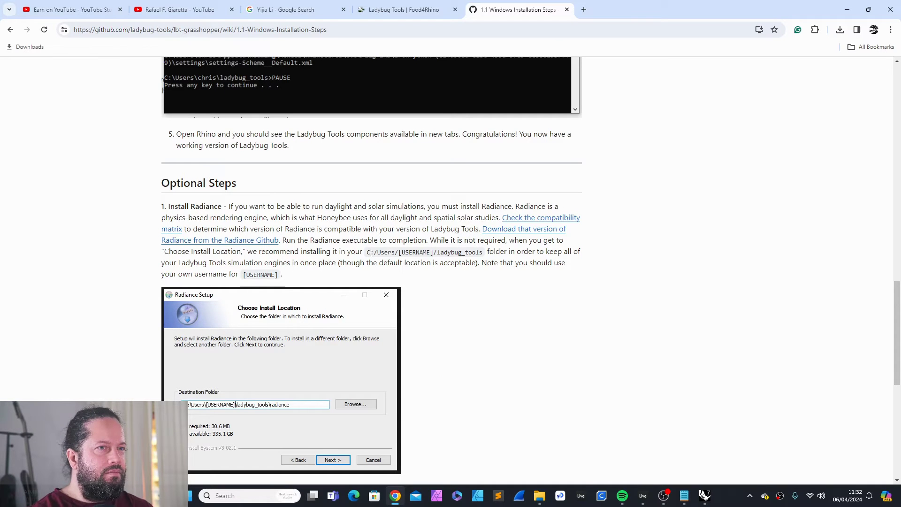
scroll(370, 254, down, 4)
scroll(217, 294, up, 7)
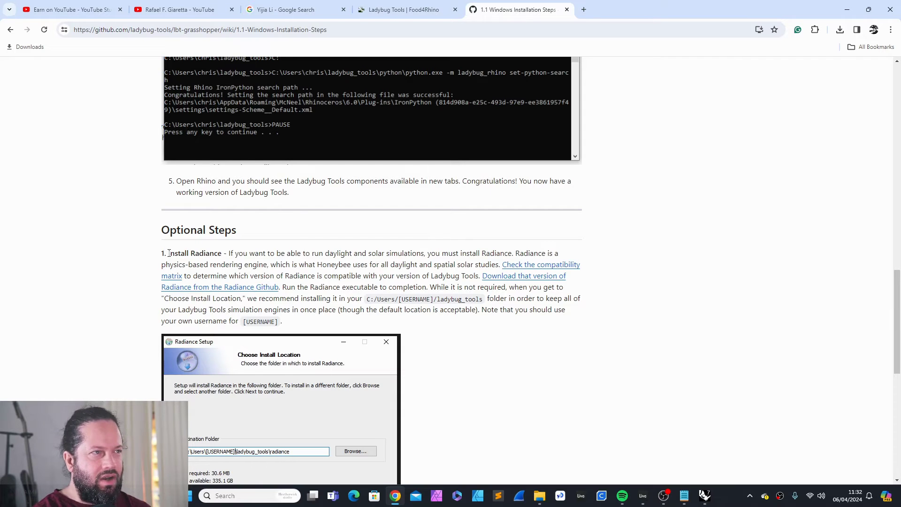
drag(169, 251, 223, 253)
click(449, 368)
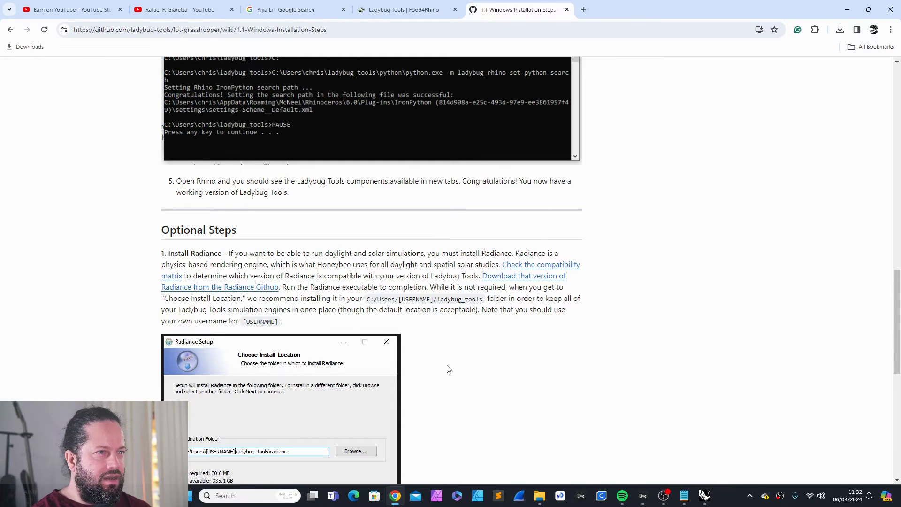
scroll(449, 369, down, 9)
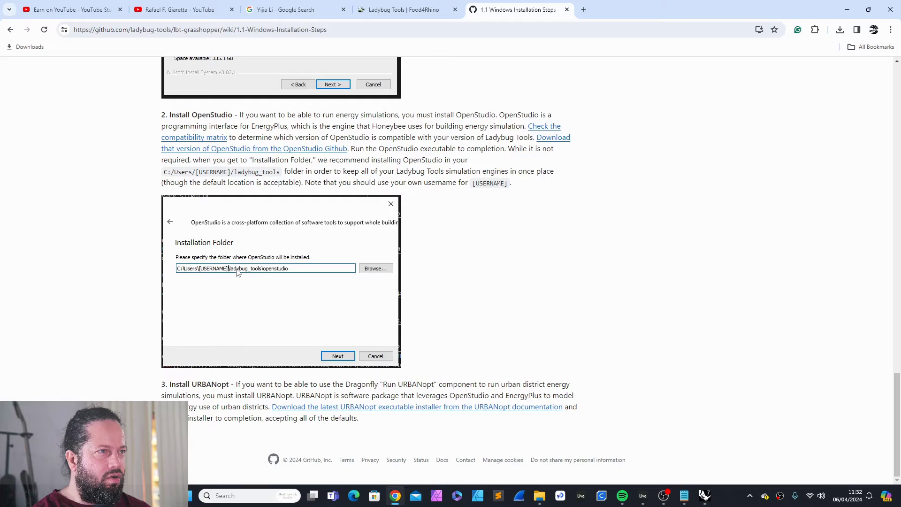
scroll(261, 325, up, 1)
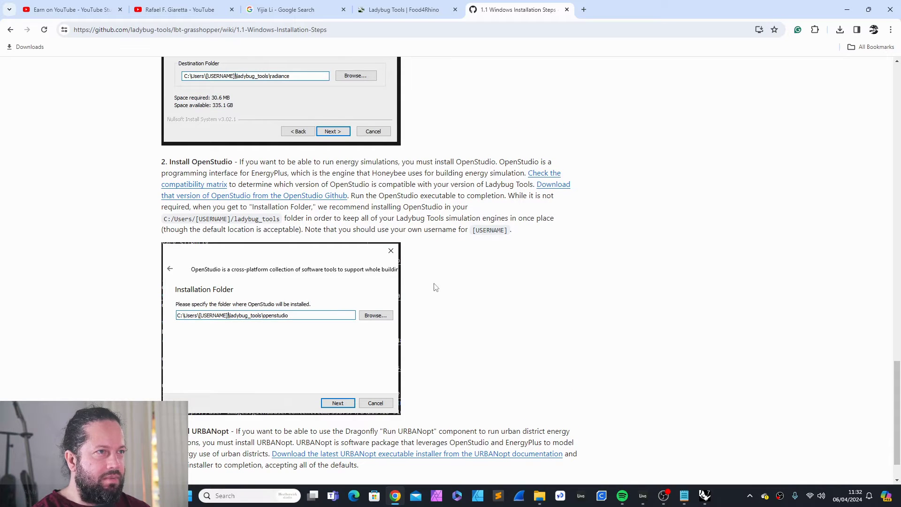
scroll(435, 288, up, 20)
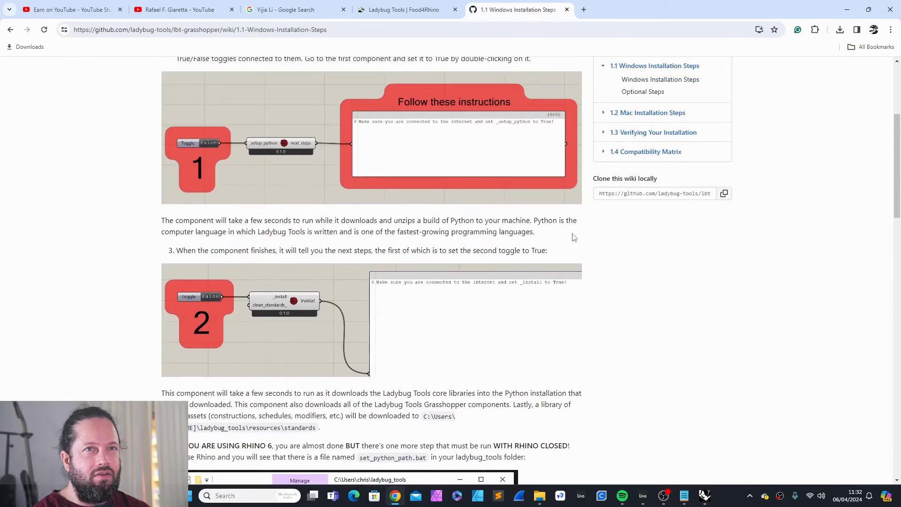
Open the 1.4 Compatibility Matrix wiki page and highlight the [DEV] row of the table
scroll(573, 237, up, 1)
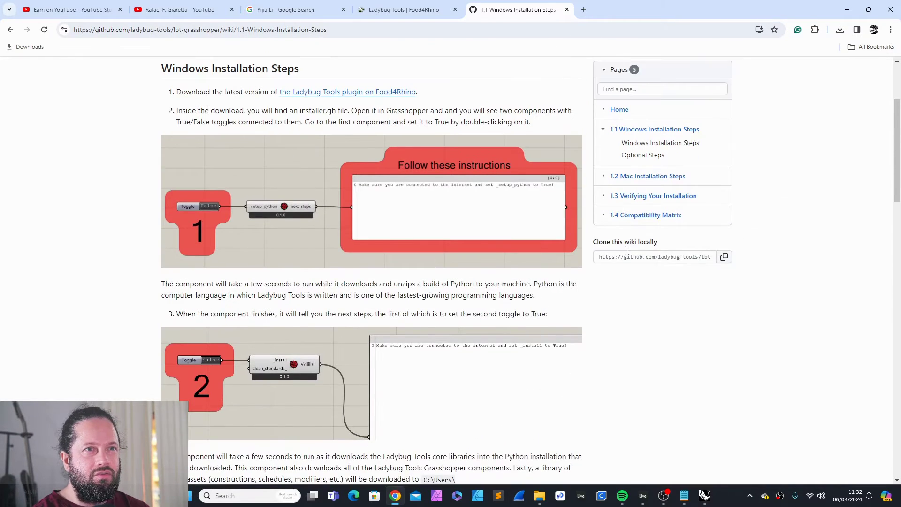
click(646, 216)
scroll(148, 276, down, 2)
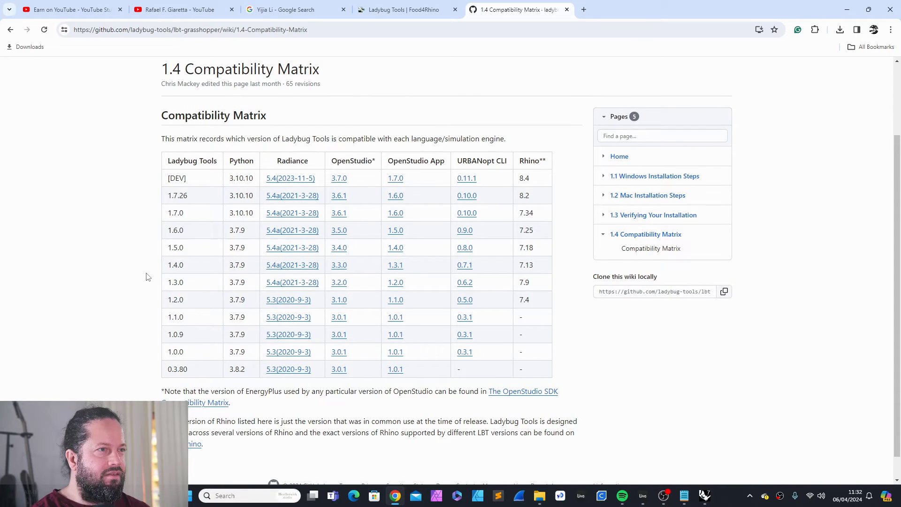
scroll(146, 276, up, 2)
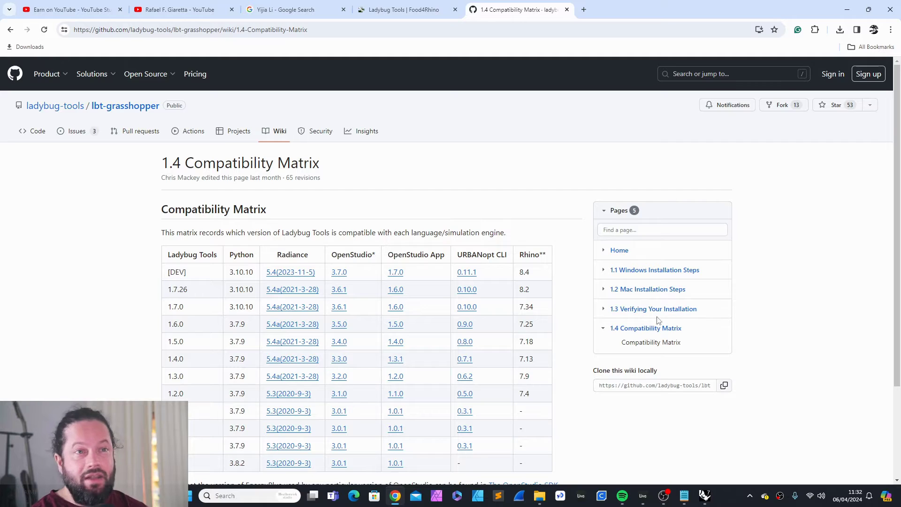
scroll(328, 294, down, 1)
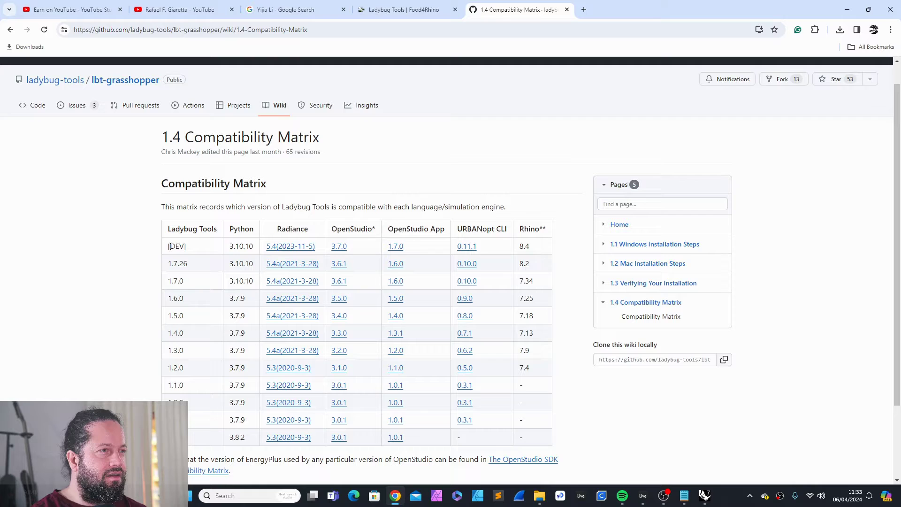
drag(175, 246, 207, 258)
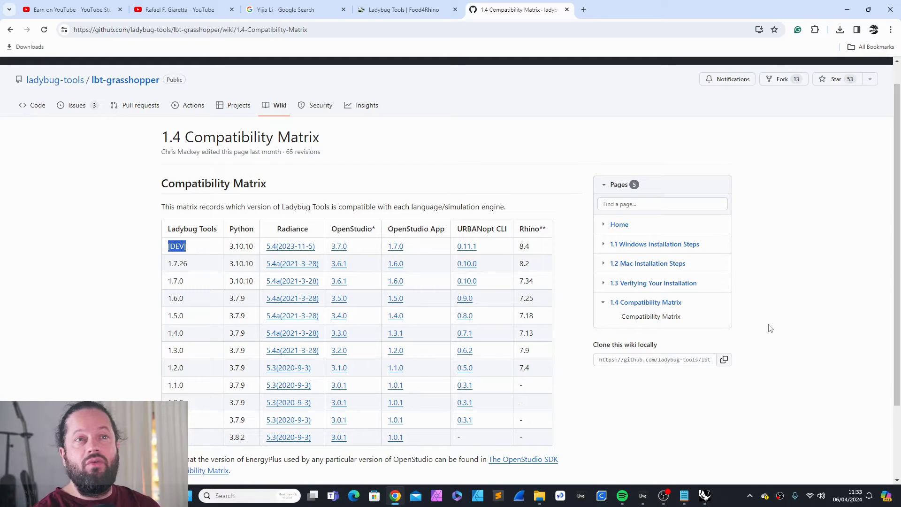
View the '1.3 Verifying Your Installation' wiki page, then switch back to Grasshopper
click(671, 284)
scroll(421, 322, down, 15)
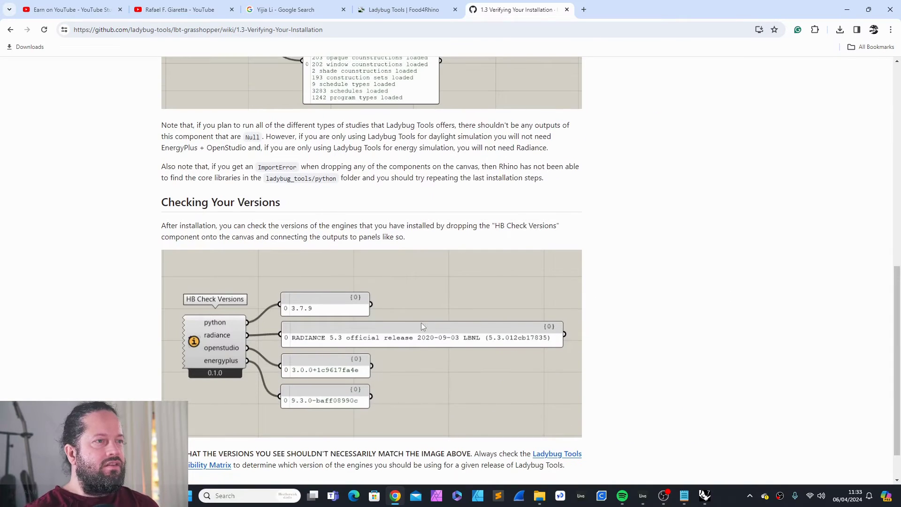
scroll(424, 322, up, 7)
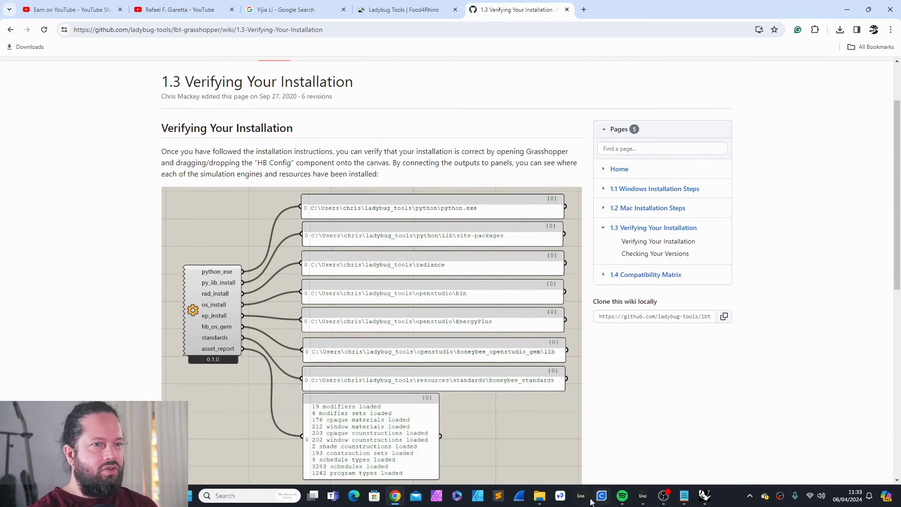
mouse_move(707, 499)
click(706, 442)
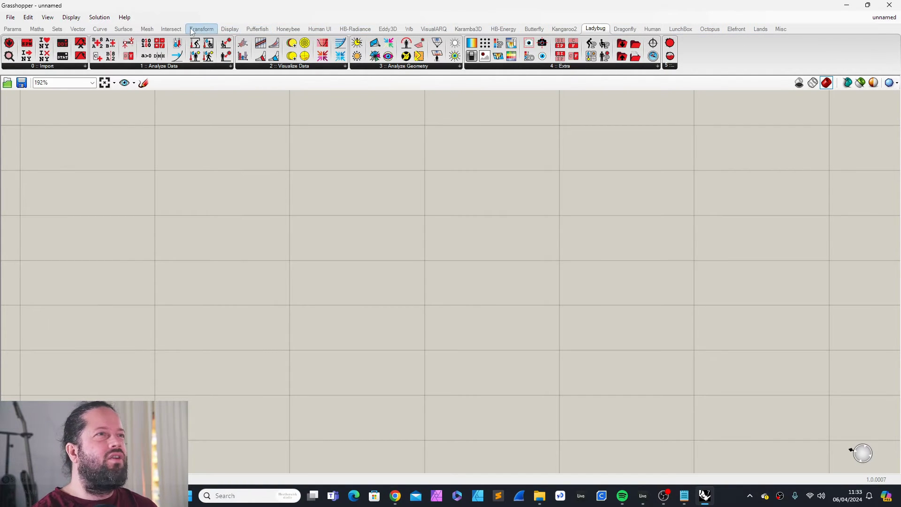
Show the Honeybee component set and expand its 1 :: Visualize list to reveal HB Check Versions and HB Config
click(355, 29)
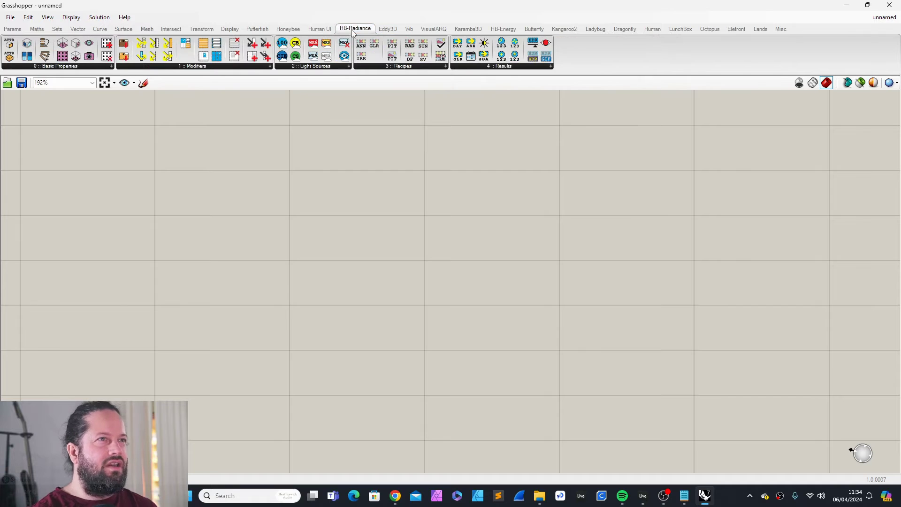
click(288, 29)
click(254, 66)
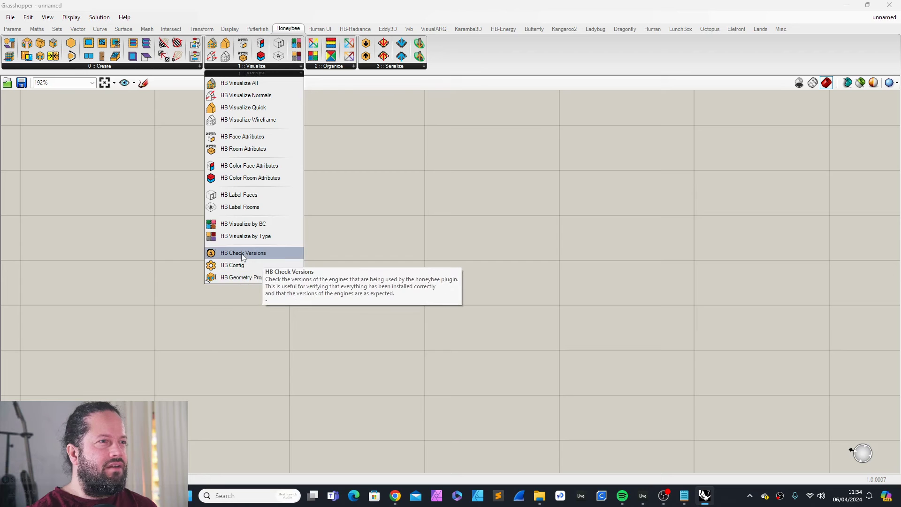
Place HB Check Versions on the canvas and add a Panel found by searching 'pan'
click(241, 253)
click(480, 223)
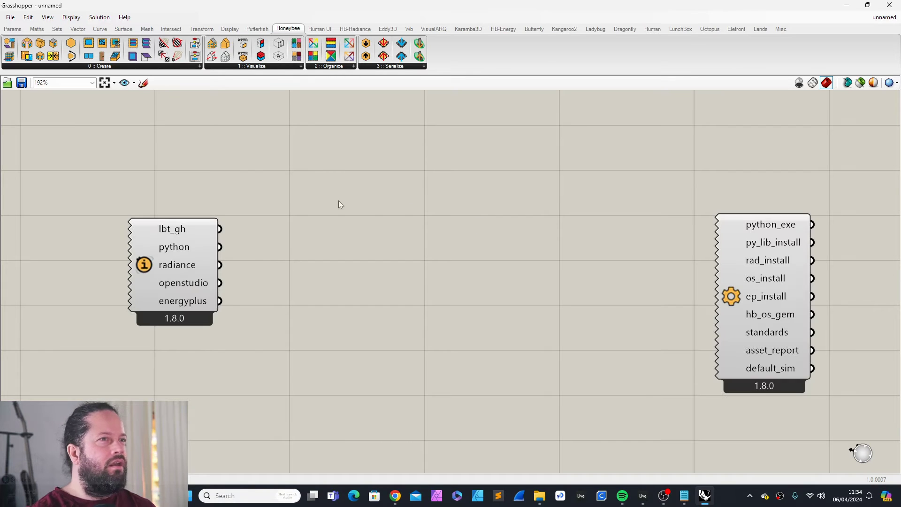
double_click(338, 201)
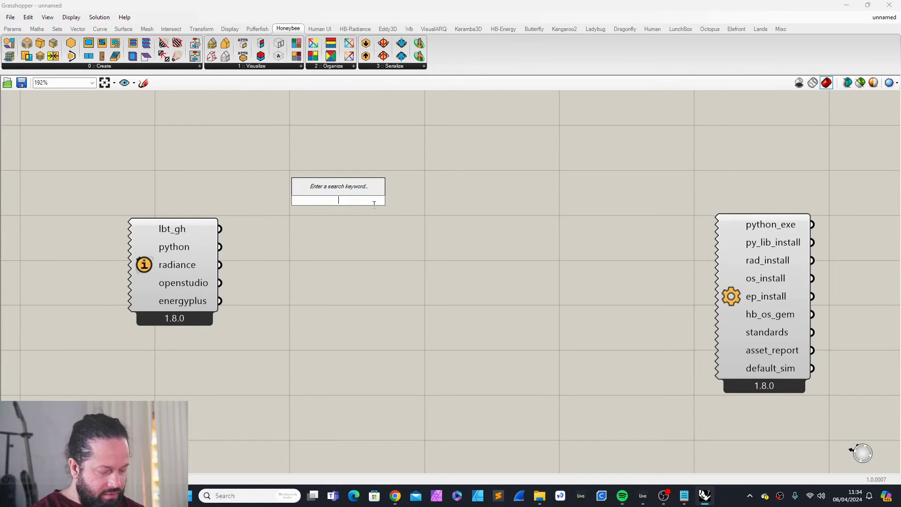
text(pan)
key(Return)
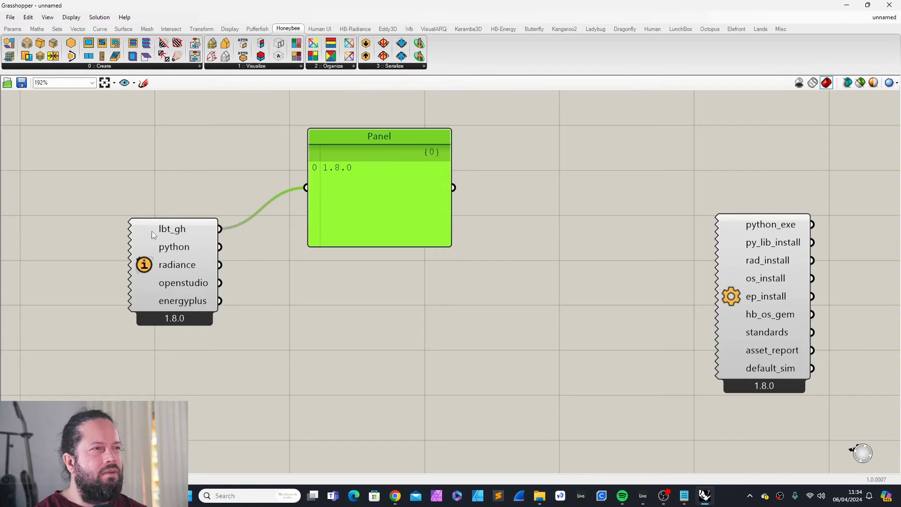
Position and shorten the 1.8.0 panel, then copy it to show the python version
drag(351, 133, 370, 131)
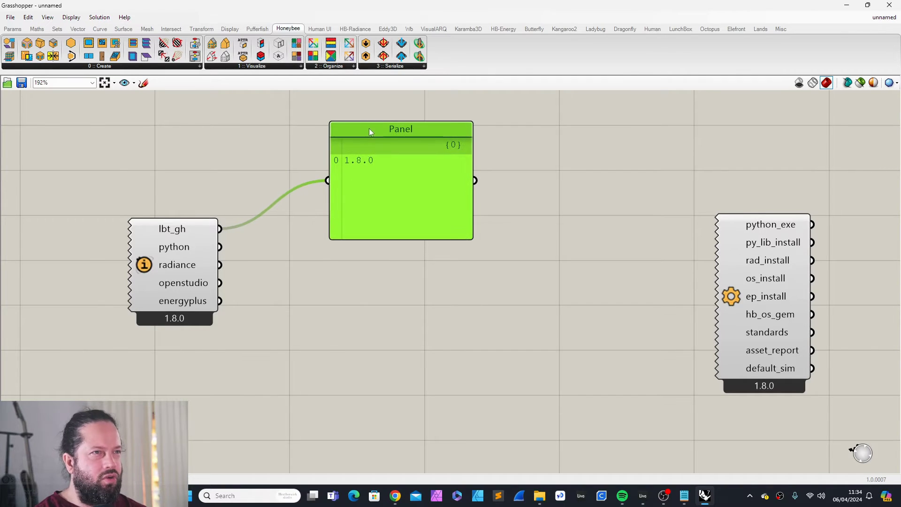
drag(413, 238, 417, 187)
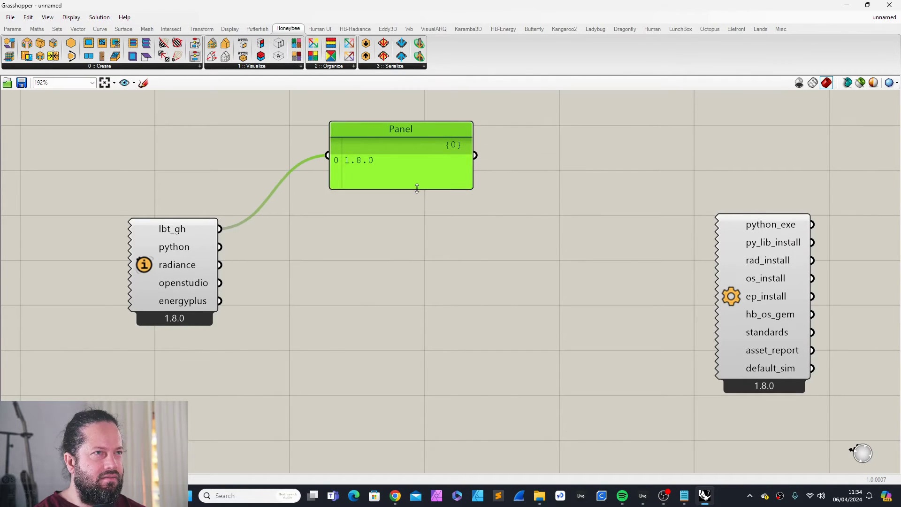
click(411, 126)
alt+drag(414, 138, 410, 228)
drag(219, 246, 398, 203)
Switch to Chrome and look over the Ladybug Tools Food4Rhino download page
click(395, 298)
click(395, 495)
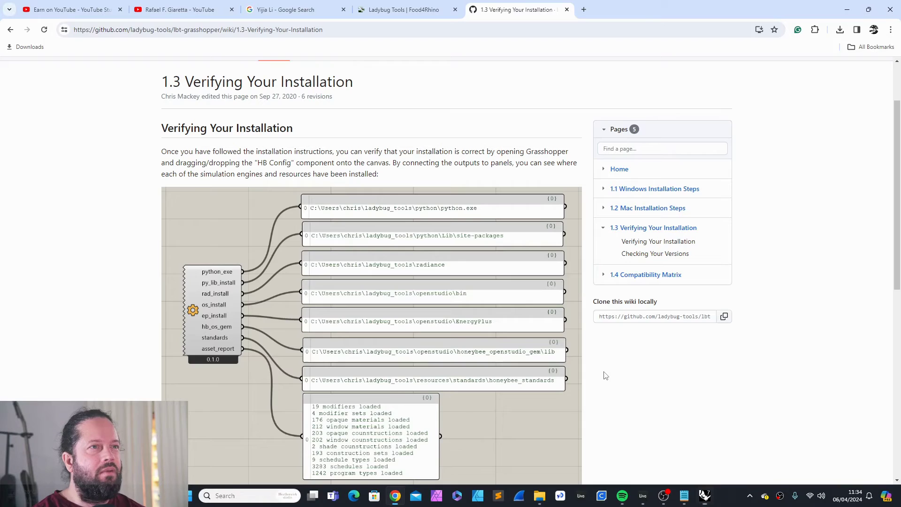
click(406, 9)
scroll(420, 238, down, 3)
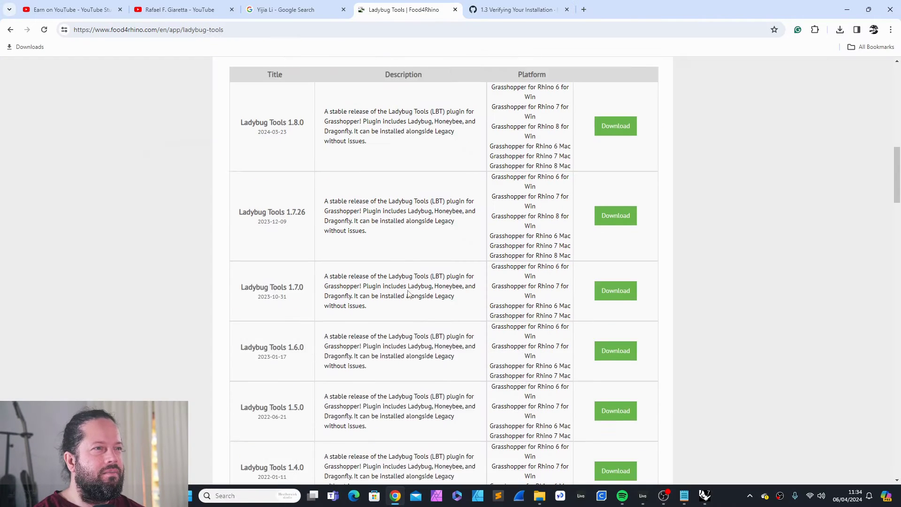
scroll(496, 227, up, 1)
Open the 1.4 Compatibility Matrix wiki page, then wire radiance into a third panel
click(514, 9)
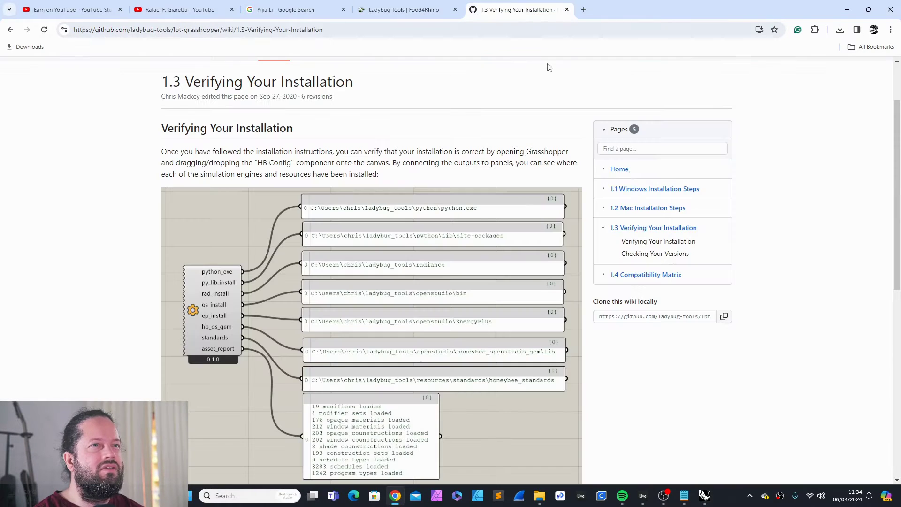
click(640, 276)
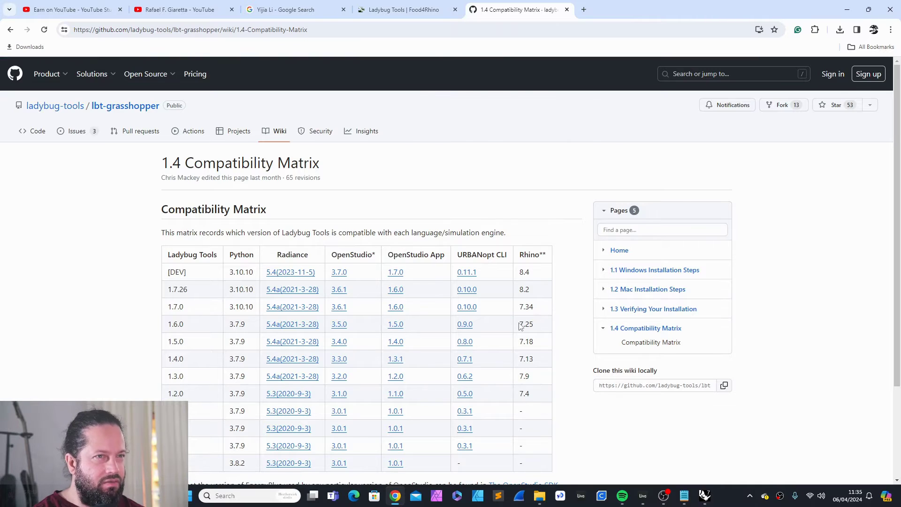
scroll(525, 323, down, 1)
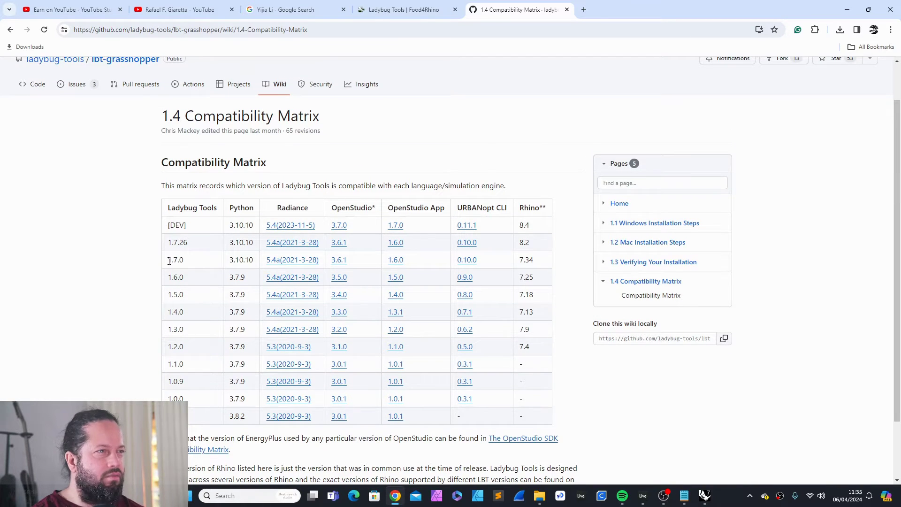
key(alt+Tab)
drag(218, 264, 331, 292)
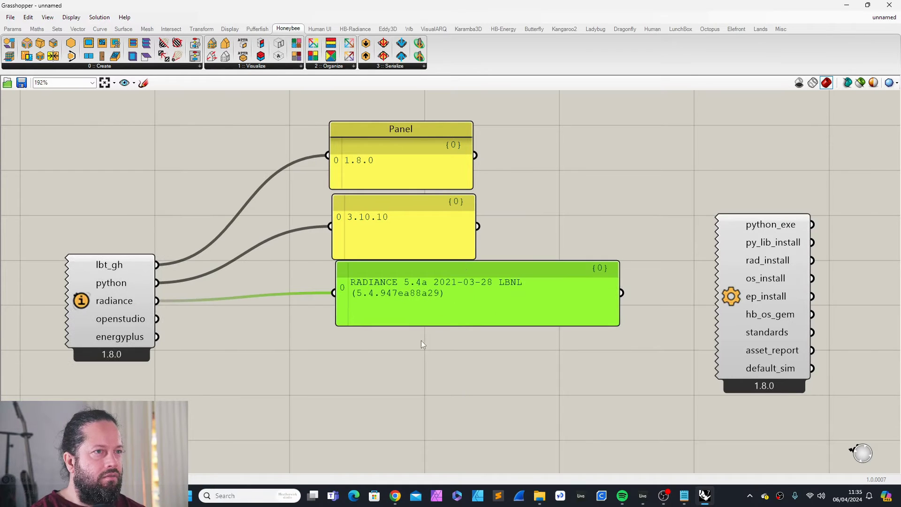
Widen the RADIANCE 5.4a panel and compare the versions against the compatibility matrix
click(421, 339)
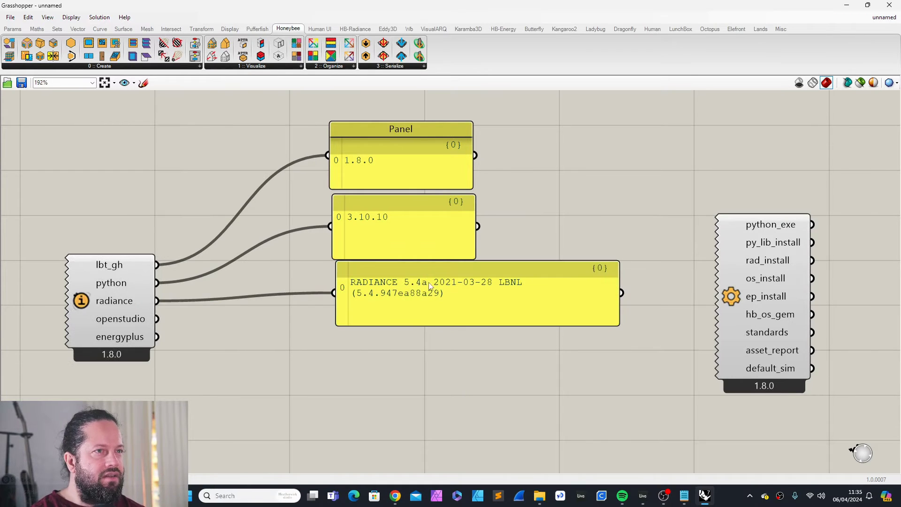
click(430, 273)
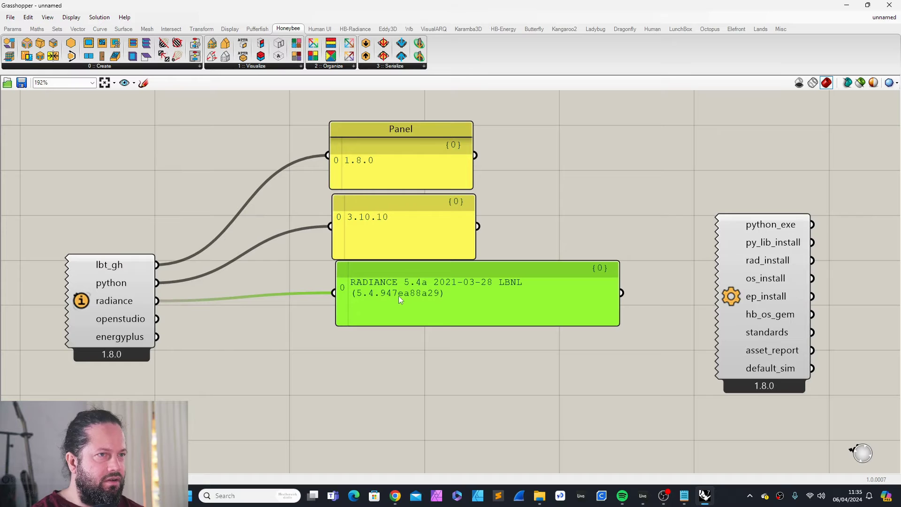
click(417, 363)
key(alt+Tab)
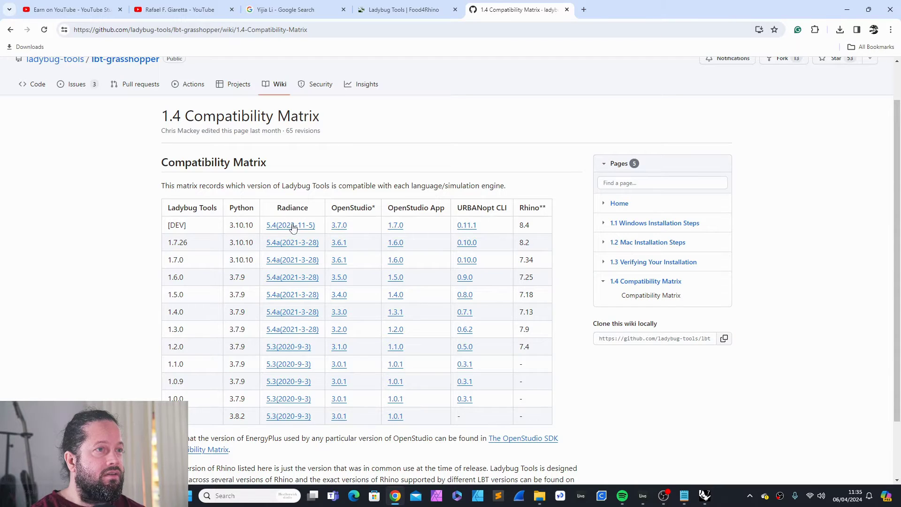
key(alt+Tab)
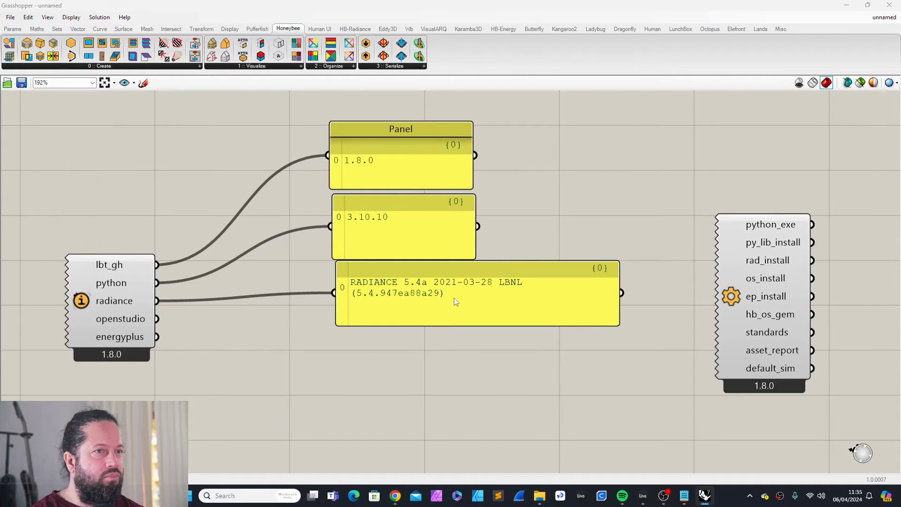
key(alt+Tab)
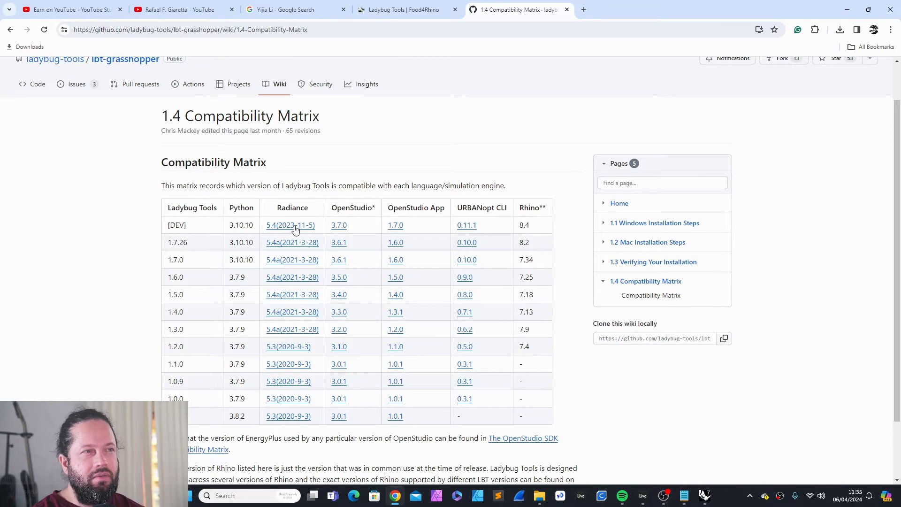
key(alt+Tab)
Rearrange and duplicate the panels, wiring openstudio into one reading 3.6.1+bb9481519e
mouse_move(429, 291)
mouse_down()
mouse_move(468, 280)
mouse_move(426, 295)
mouse_up()
click(413, 140)
shift+click(430, 226)
shift+click(441, 286)
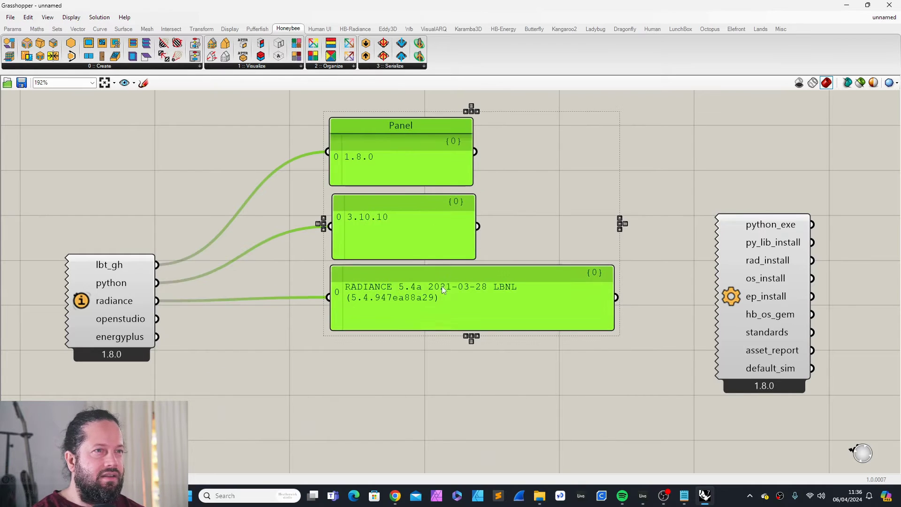
key(ctrl+z)
click(425, 243)
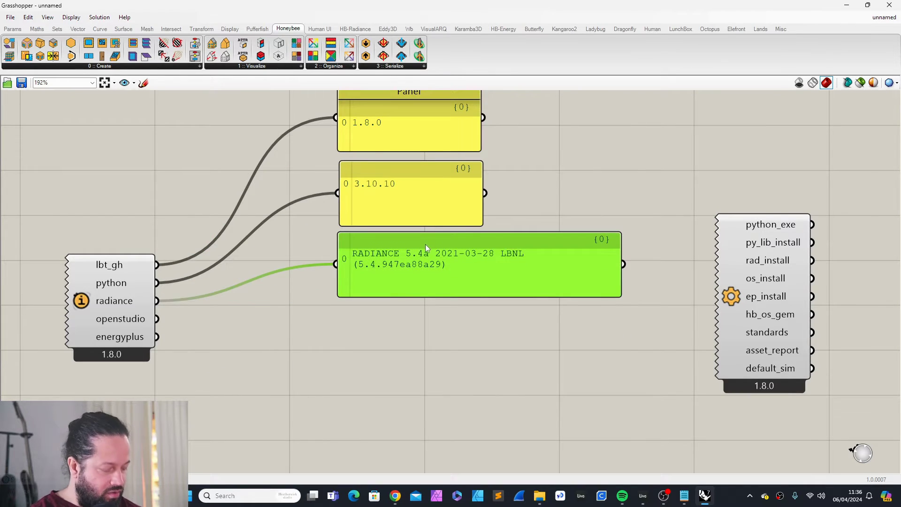
alt+drag(425, 244, 415, 325)
drag(339, 350, 340, 351)
alt+drag(437, 318, 390, 387)
Wire energyplus into the bottom panel, reading 23.1.0-87ed9199d4, and check it against the matrix
drag(157, 337, 334, 405)
click(383, 360)
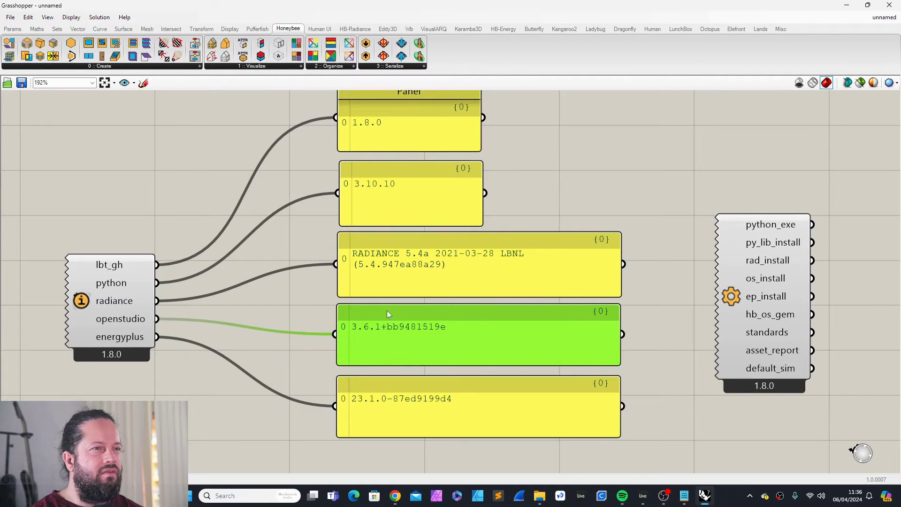
key(alt+Tab)
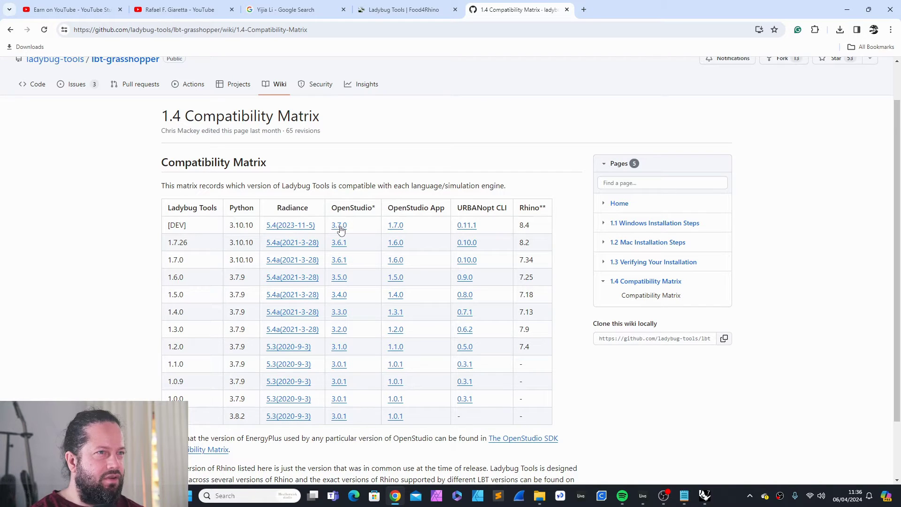
scroll(342, 249, down, 1)
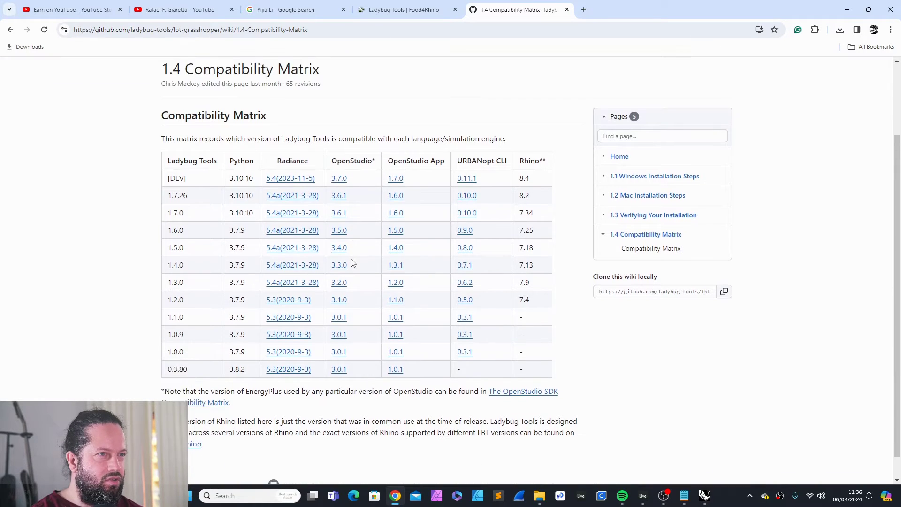
scroll(343, 263, up, 2)
key(alt+Tab)
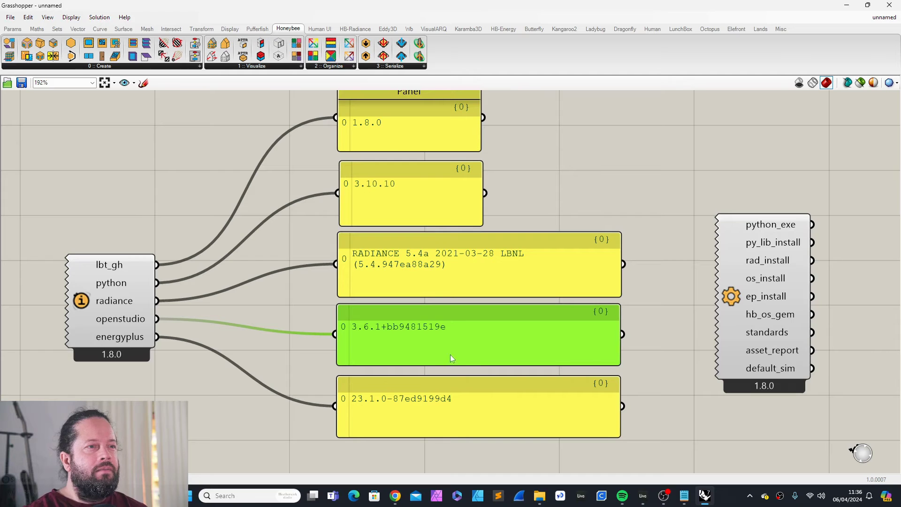
Align the 3.6.1 and 23.1.0 panels with those above, then review the compatibility matrix
drag(412, 311, 417, 329)
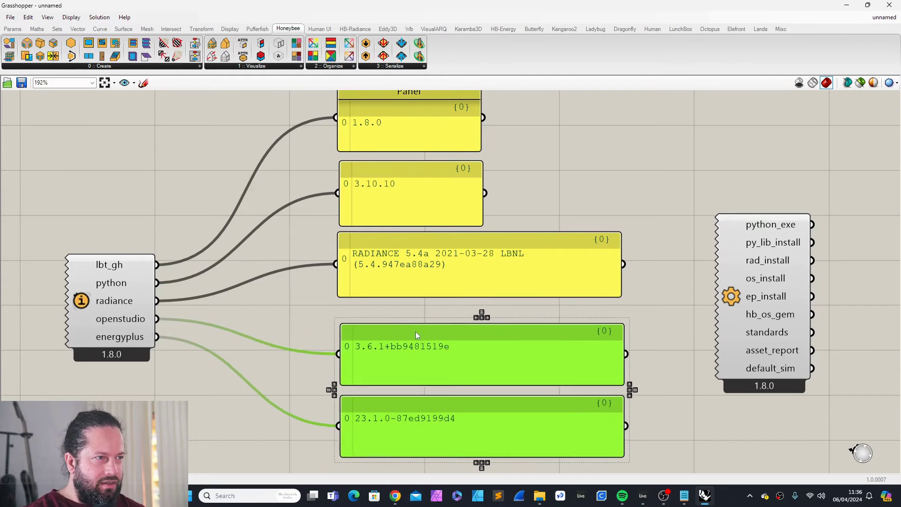
click(112, 321)
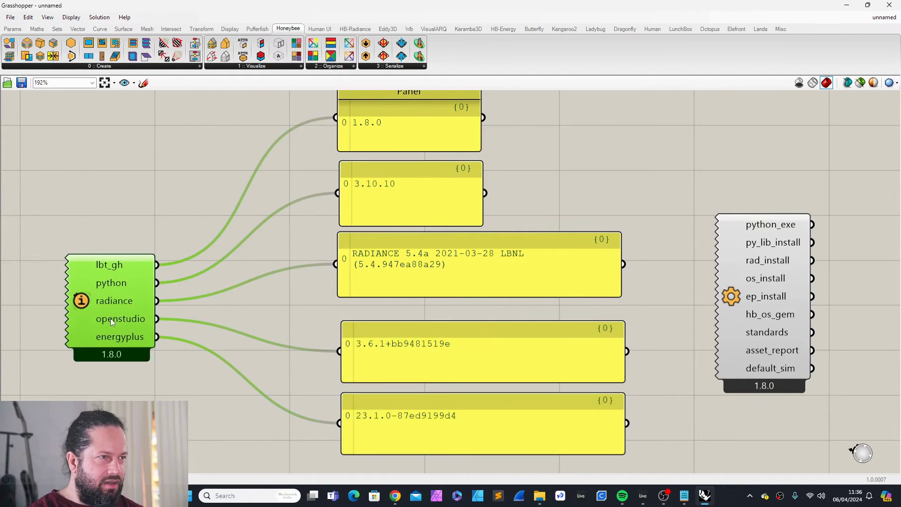
click(396, 331)
shift+click(415, 397)
drag(395, 331, 392, 320)
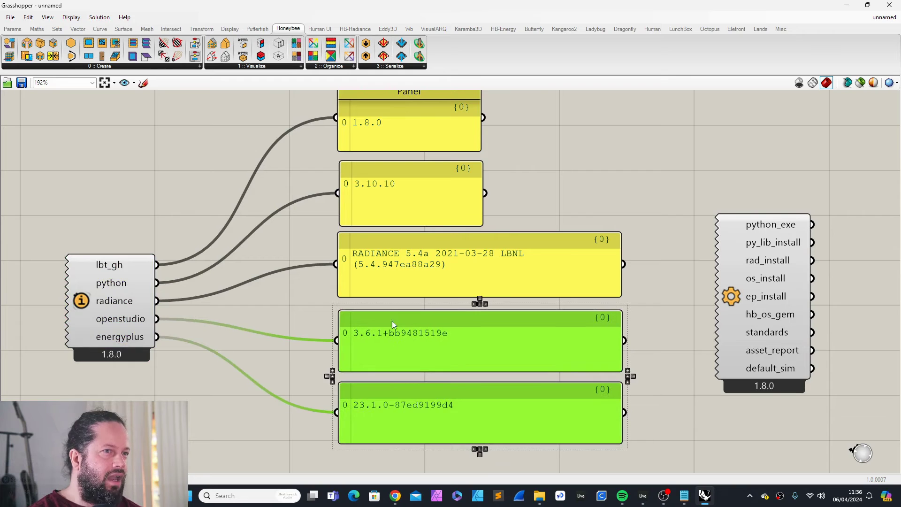
key(alt+Tab)
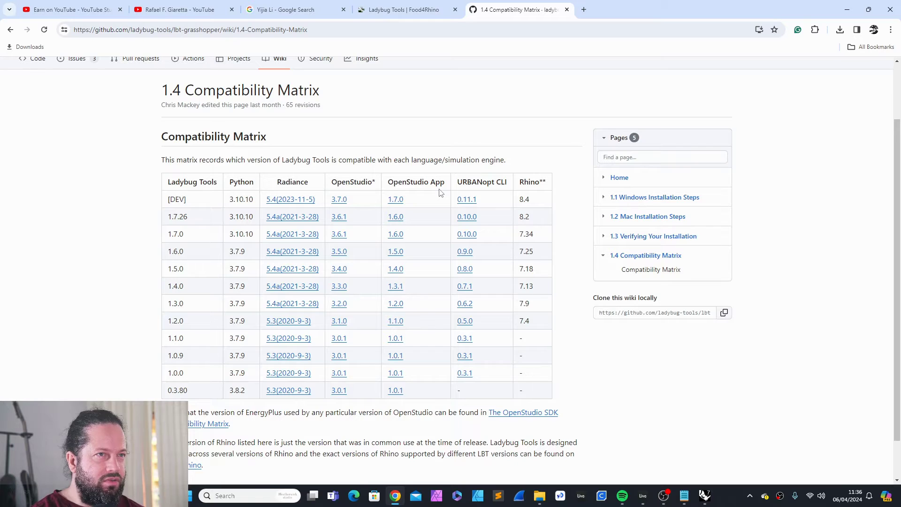
scroll(441, 193, down, 1)
scroll(533, 190, up, 2)
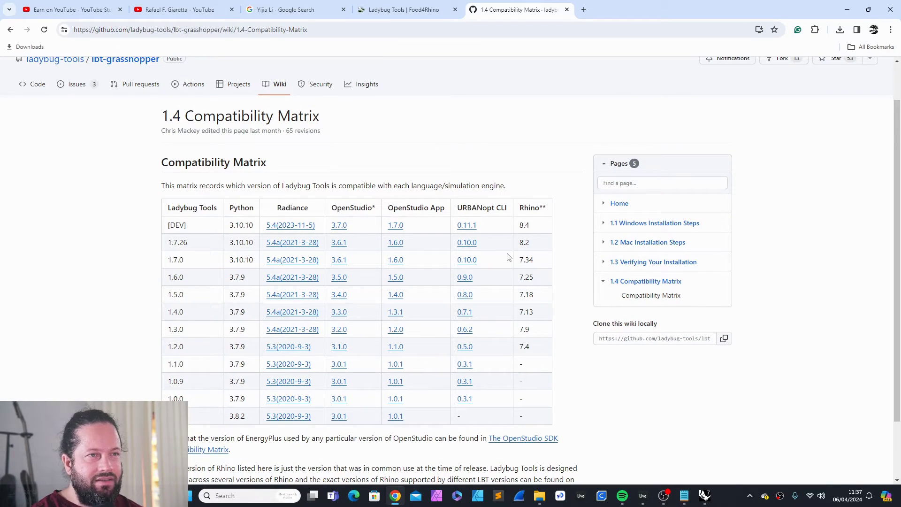
scroll(508, 308, down, 3)
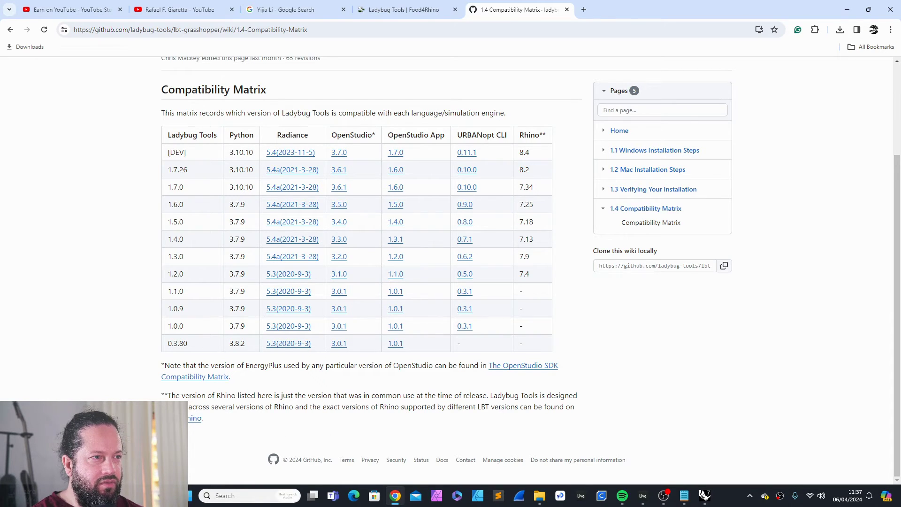
click(398, 10)
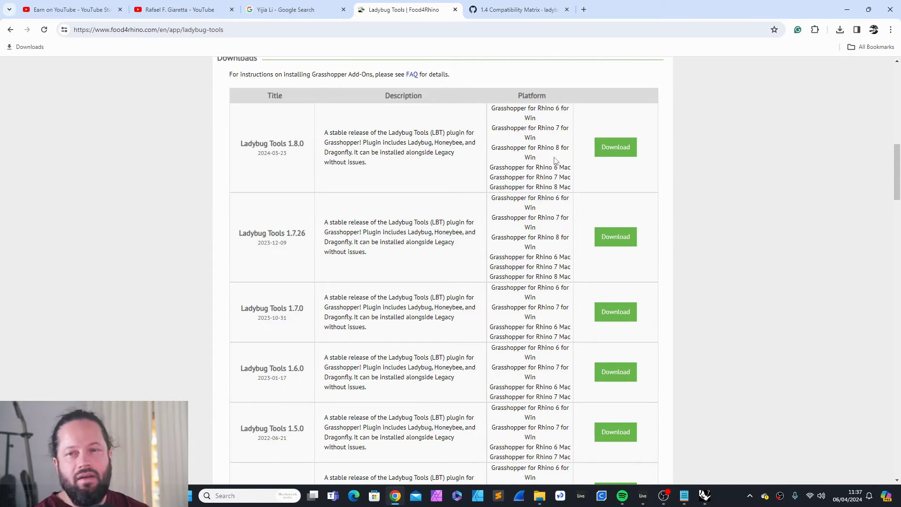
click(516, 10)
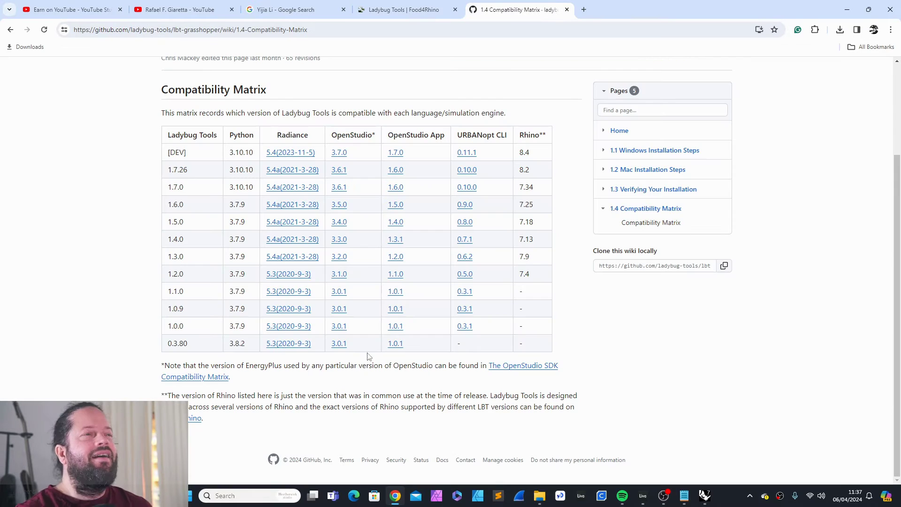
Open the Radiance 5.4 (2023-11-05) release in a new tab and scroll to its Assets list
right_click(288, 155)
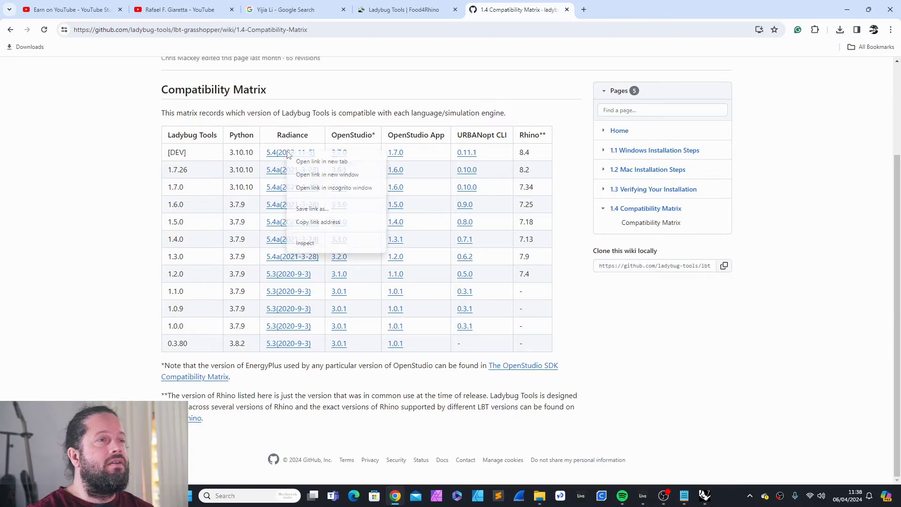
click(319, 159)
click(626, 9)
scroll(478, 232, down, 20)
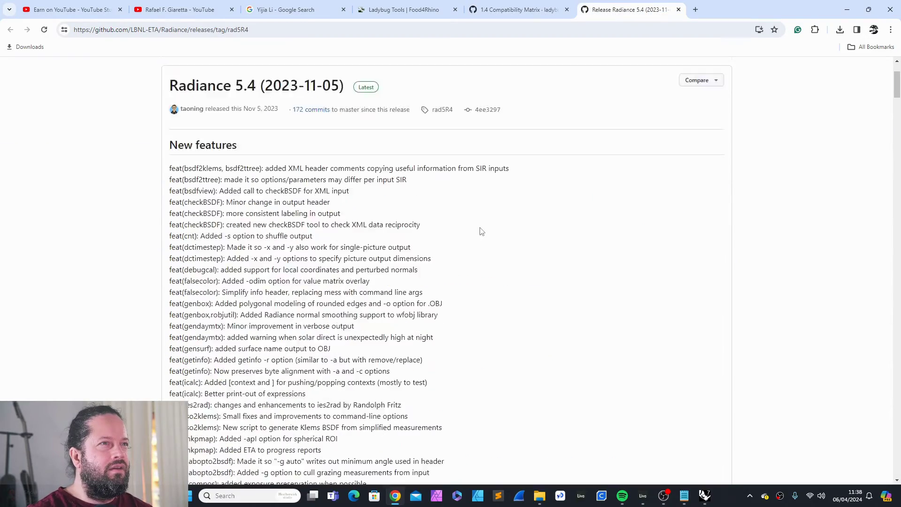
scroll(490, 230, down, 20)
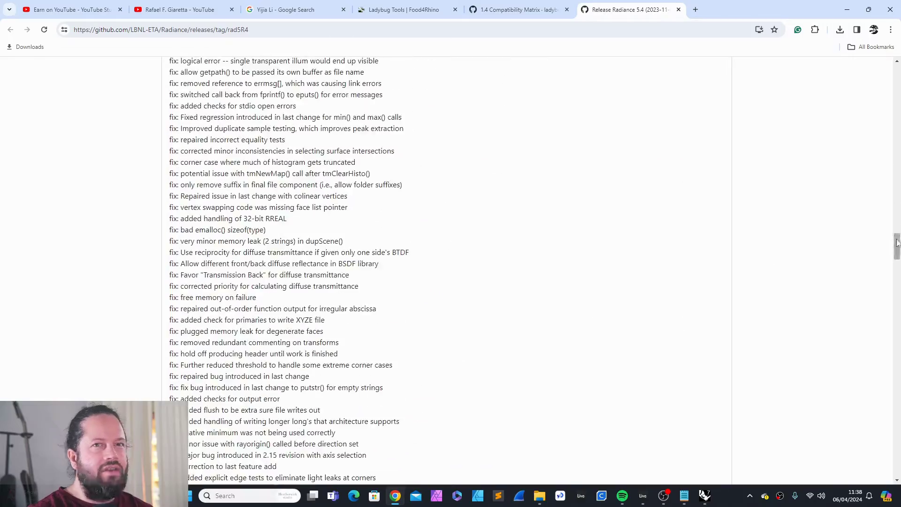
drag(896, 242, 887, 470)
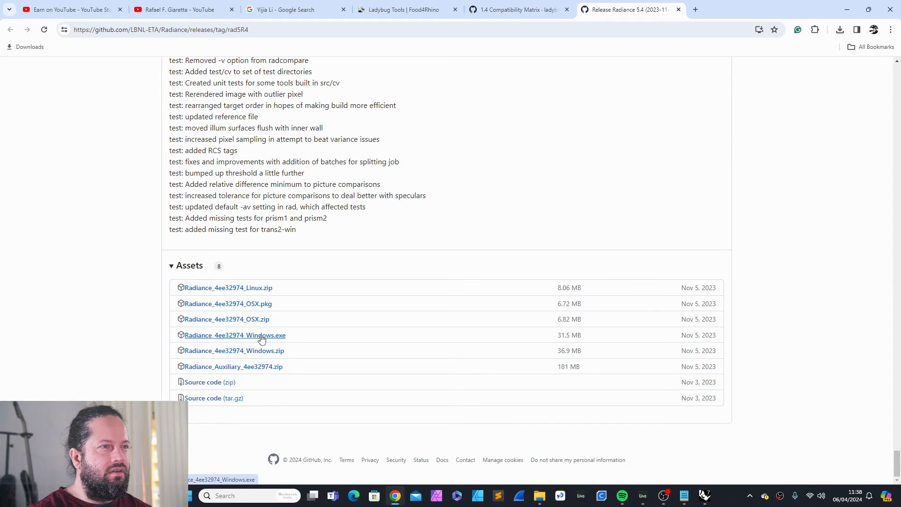
Download the Radiance Windows installer and run it despite the security warning
click(262, 338)
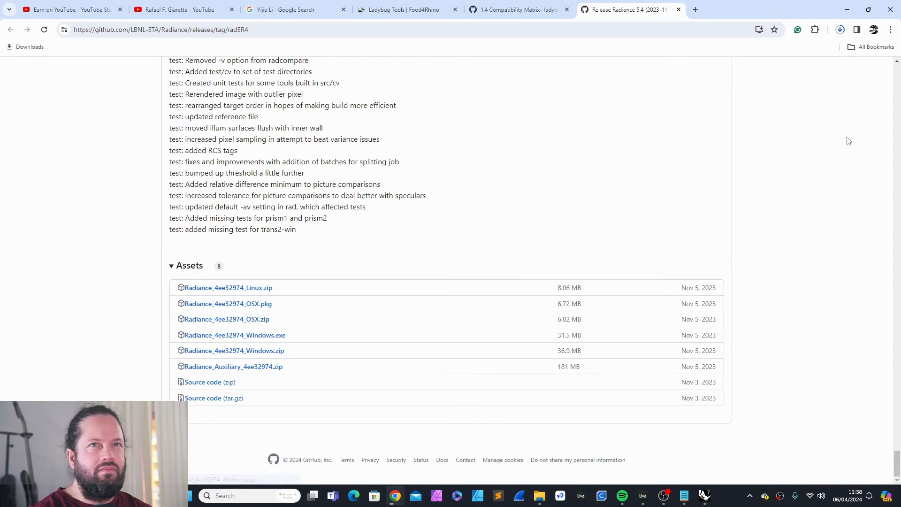
click(840, 30)
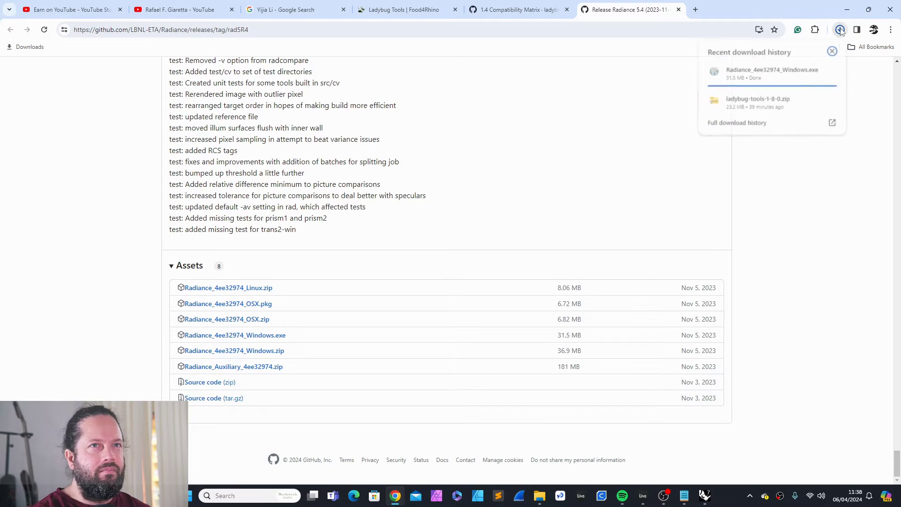
click(747, 74)
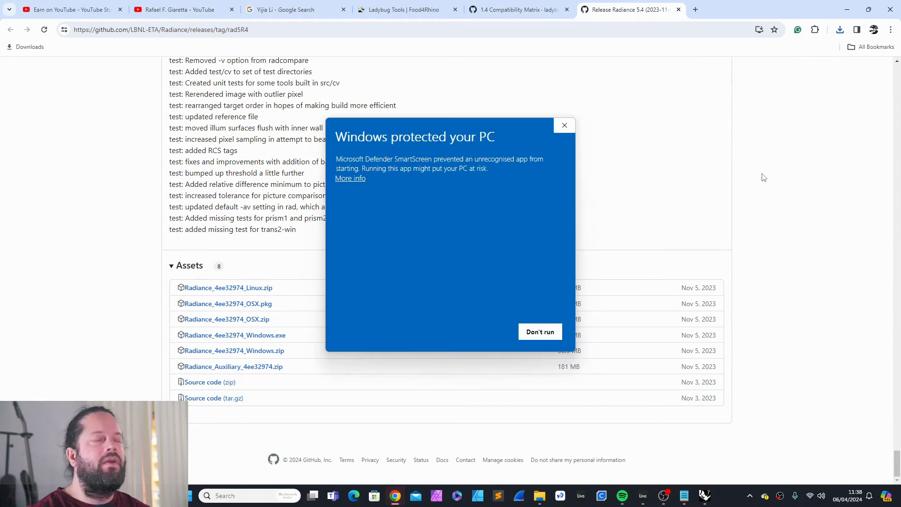
click(350, 179)
click(483, 331)
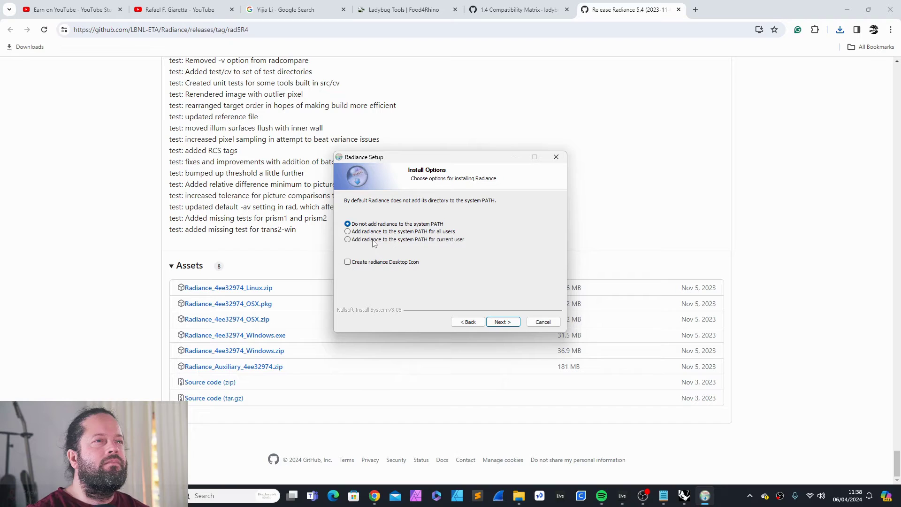
Install Radiance 5.4 to C:\Radiance with PATH added for all users, then close setup
click(348, 231)
click(498, 324)
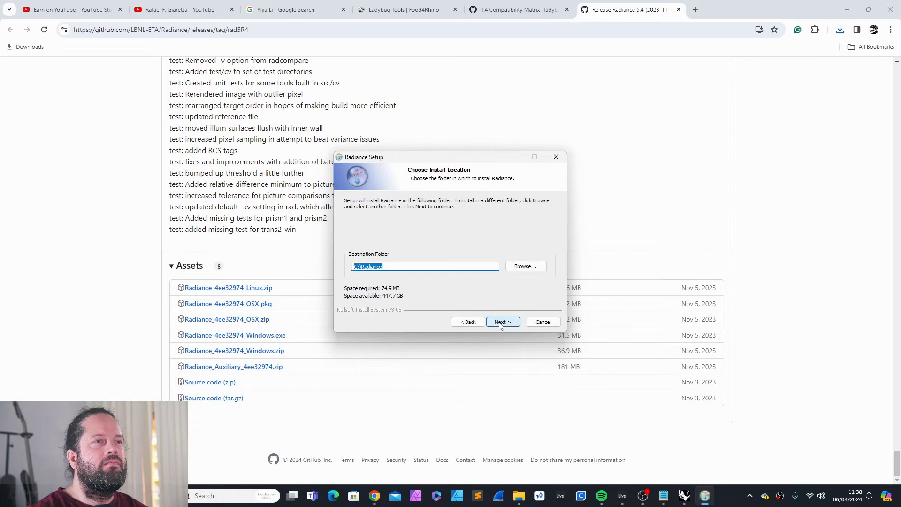
click(503, 323)
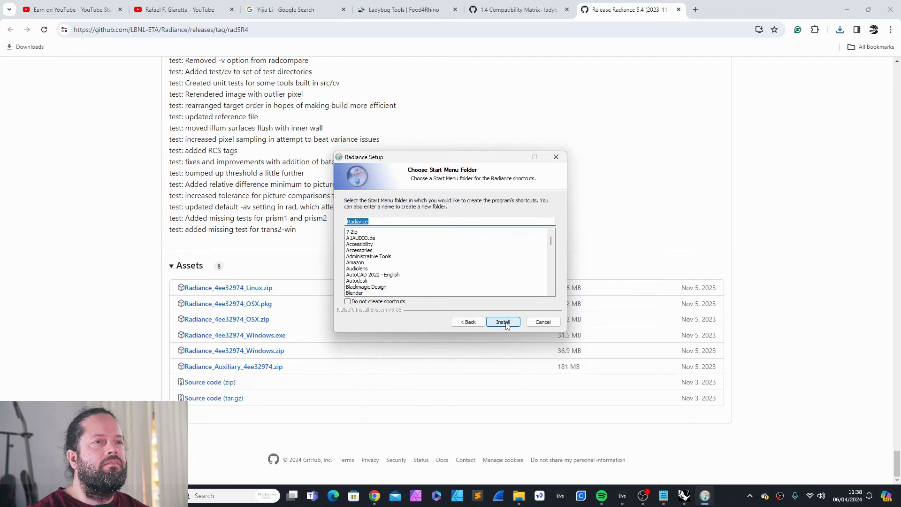
click(506, 323)
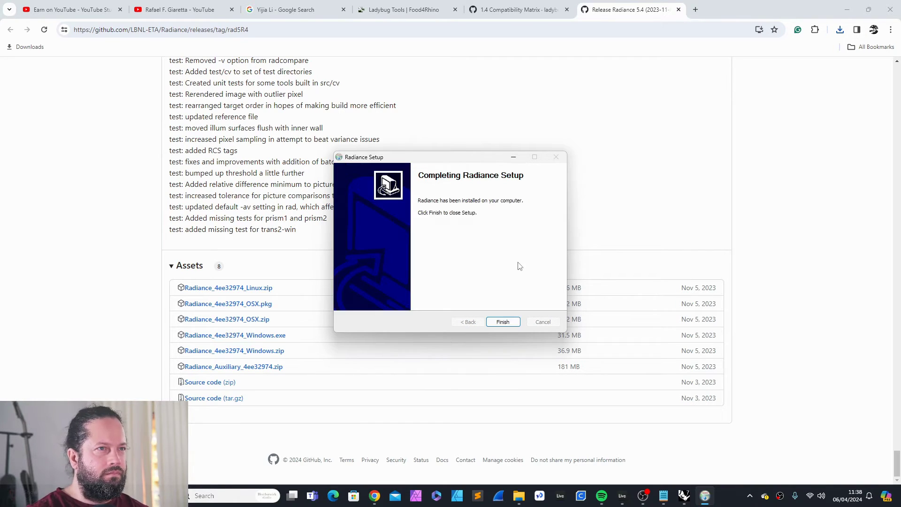
click(504, 324)
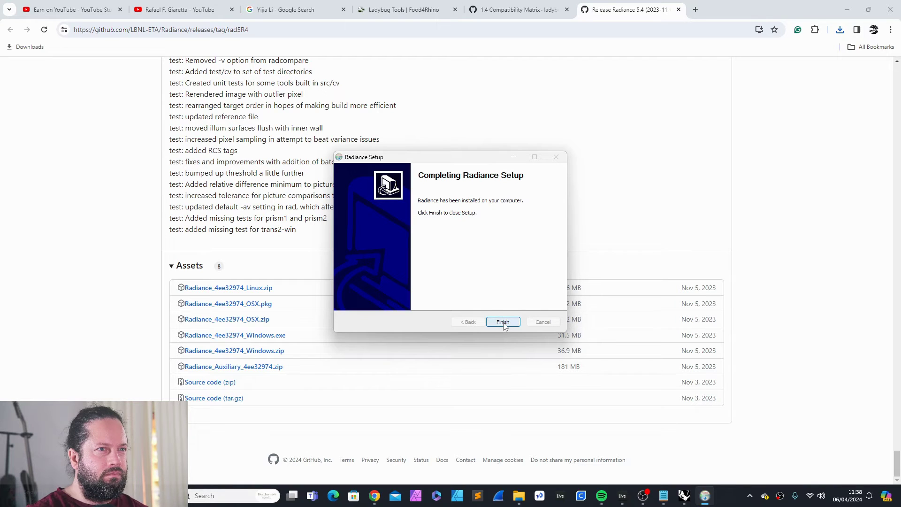
click(503, 323)
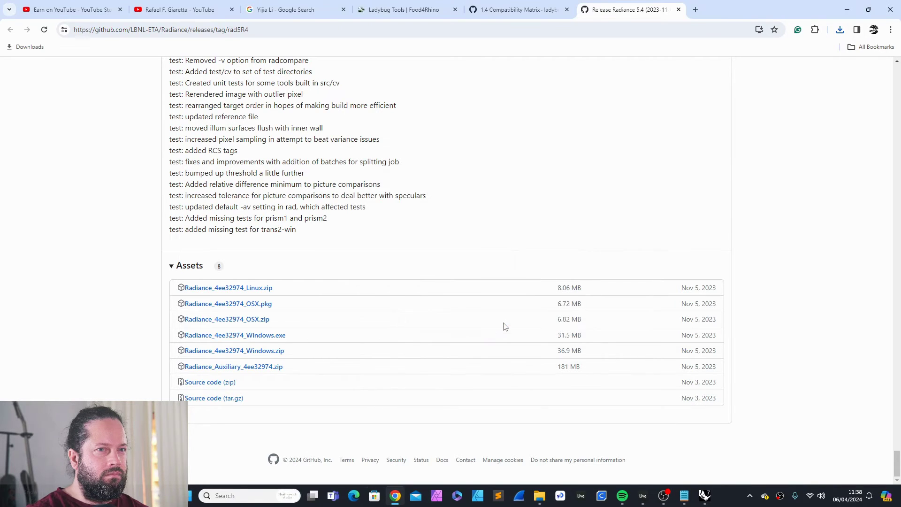
Add a widened panel showing radiance still at RADIANCE 5.4a 2021-03-28 LBNL, then close Grasshopper
click(847, 11)
click(382, 233)
click(405, 206)
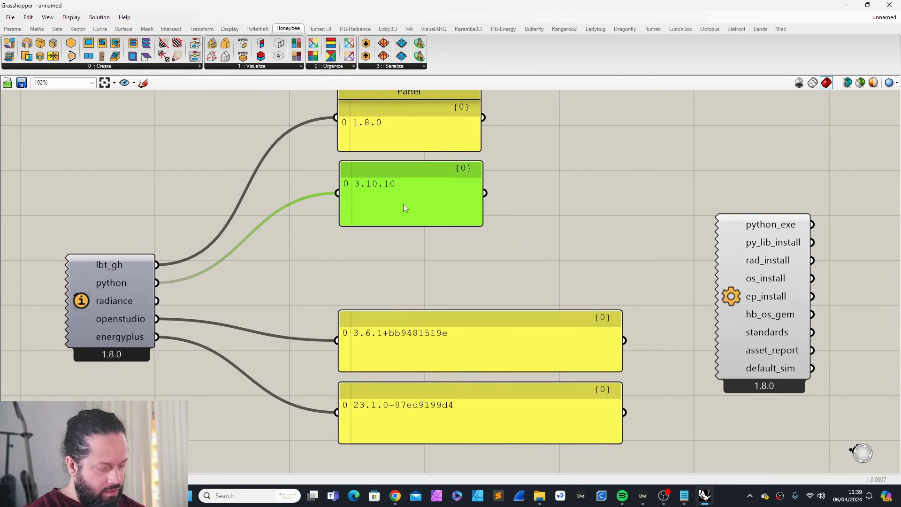
alt+drag(404, 204, 413, 283)
drag(156, 301, 371, 277)
drag(491, 254, 632, 254)
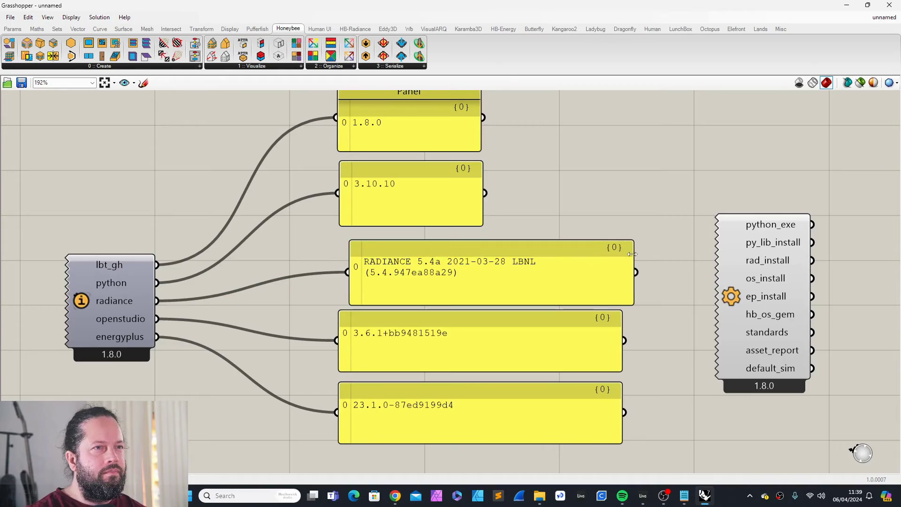
click(528, 272)
scroll(403, 237, down, 2)
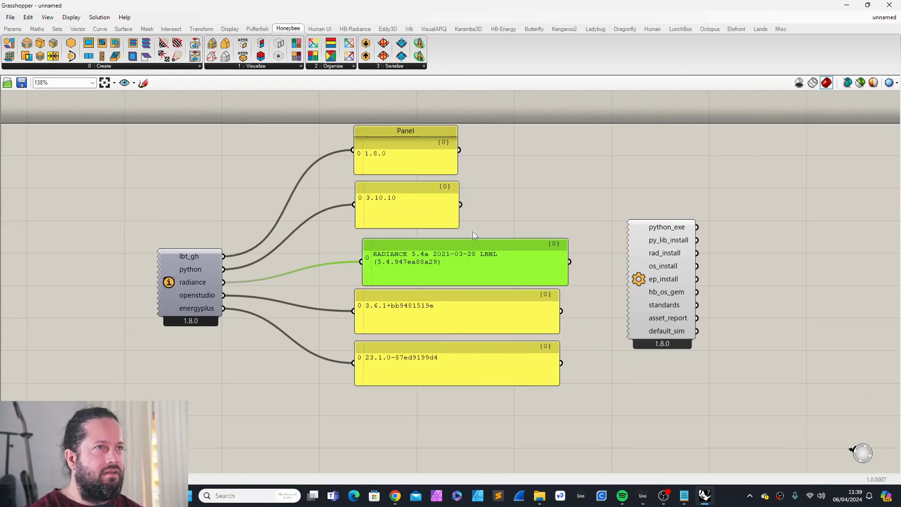
click(891, 6)
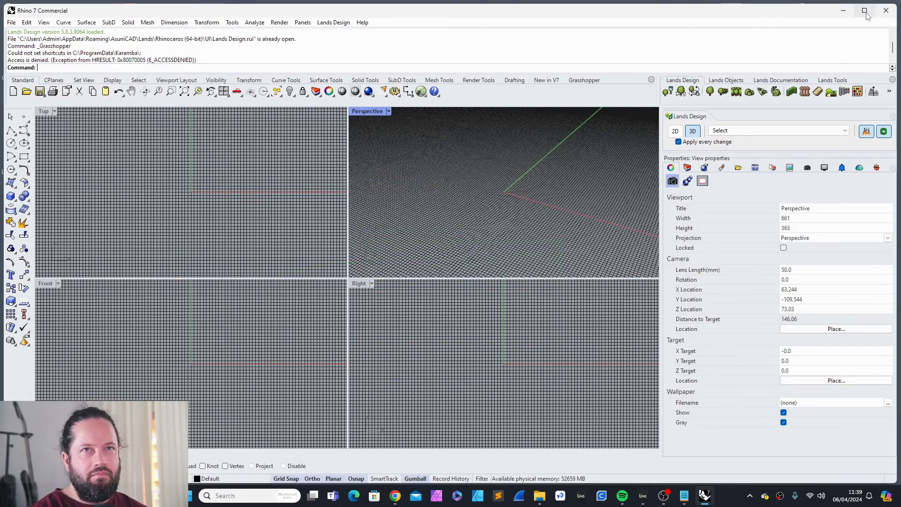
Close Rhino 7 without saving and relaunch it from the desktop icon
click(886, 12)
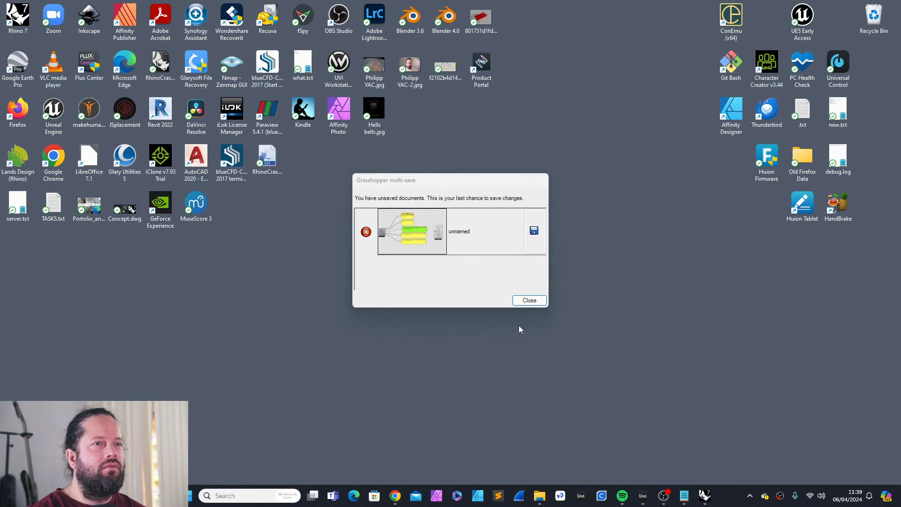
double_click(18, 20)
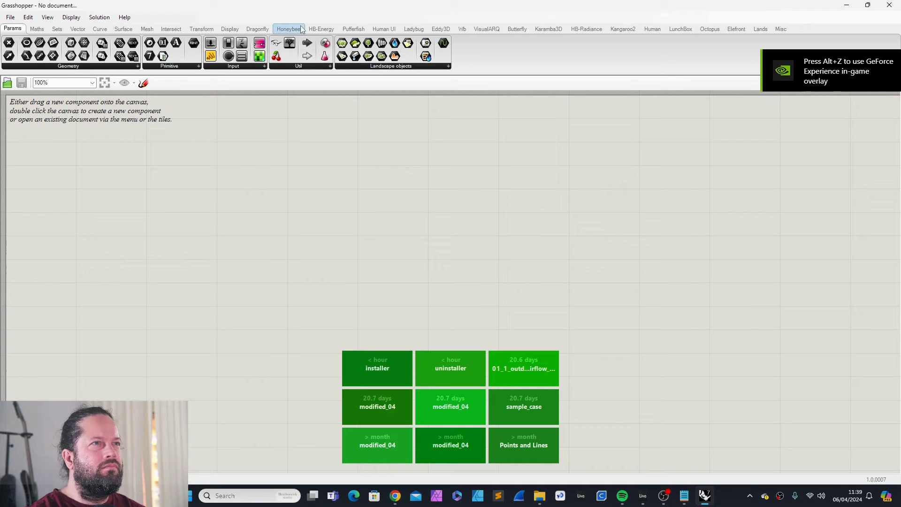
Place HB Check Versions and wire radiance into a widened panel reading RADIANCE 5.4 2023-11-05 (5.4.4ee32974b1)
click(300, 29)
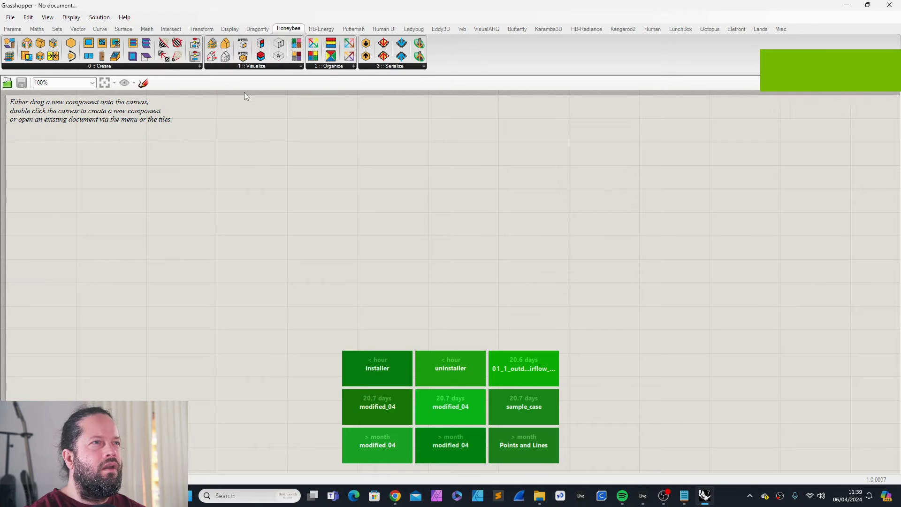
click(254, 66)
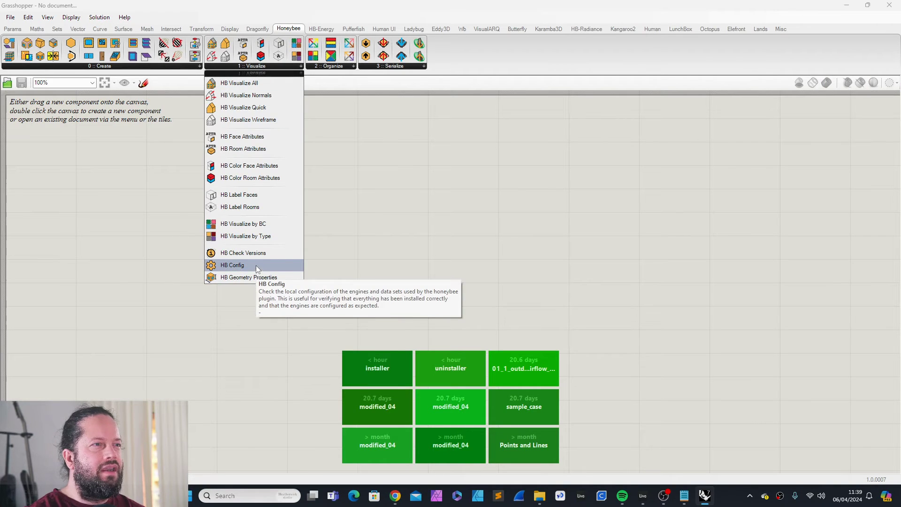
drag(255, 266, 308, 261)
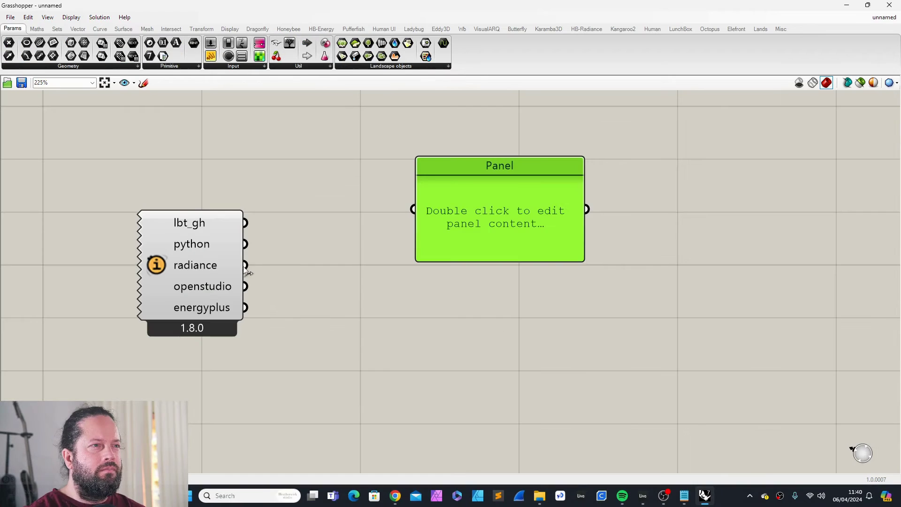
drag(245, 267, 412, 209)
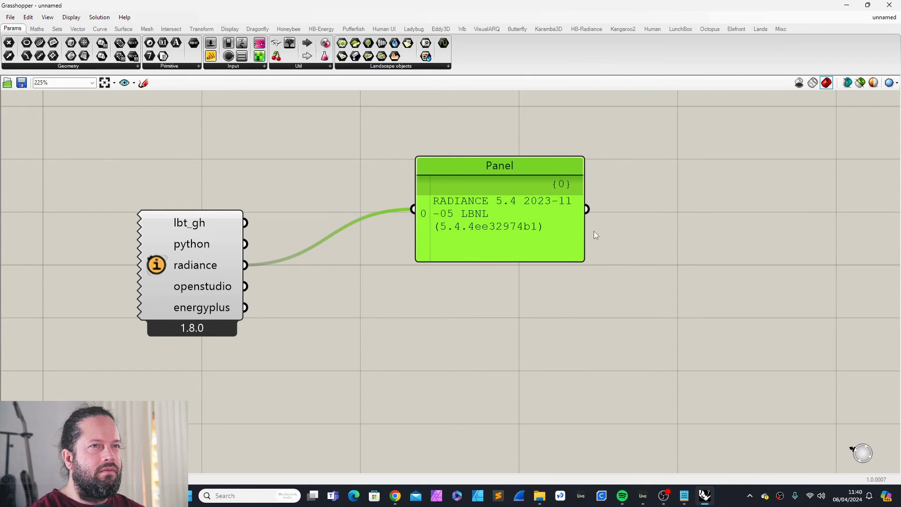
drag(584, 234, 770, 226)
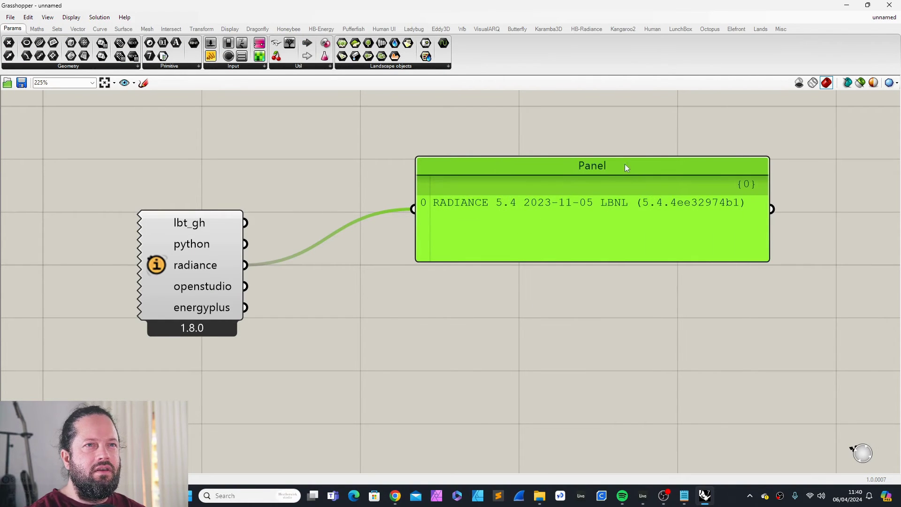
drag(626, 168, 588, 178)
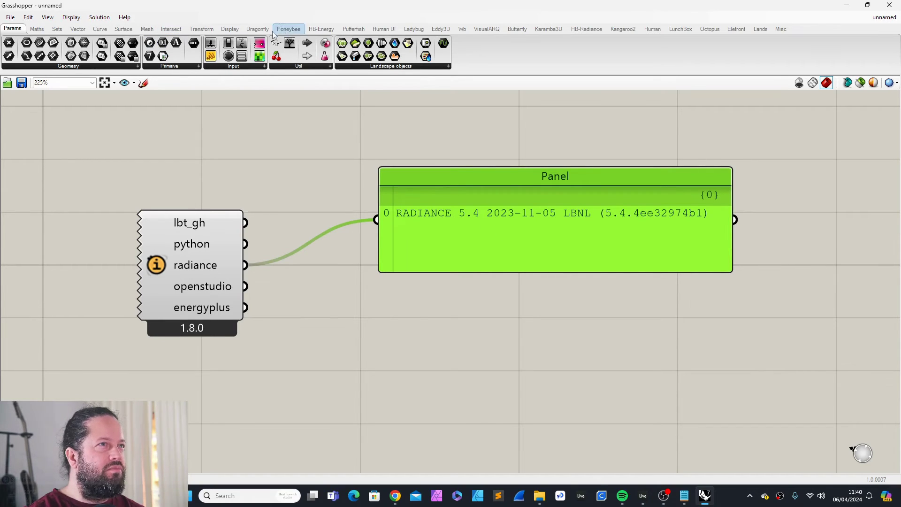
Place the HB Config component from Honeybee's Visualize group on the canvas
click(288, 29)
click(255, 66)
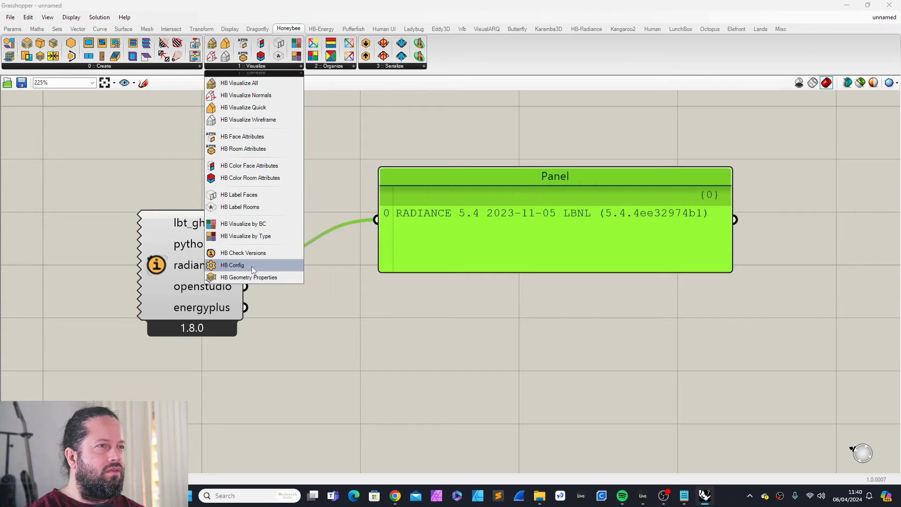
click(252, 266)
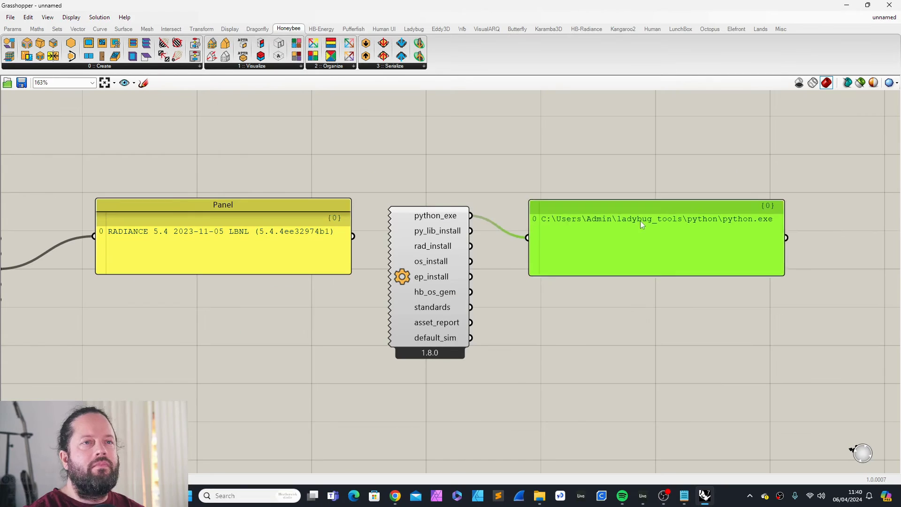
Show python_exe, py_lib_install and rad_install (C:\Radiance) in stacked, shortened panels
drag(640, 220, 637, 253)
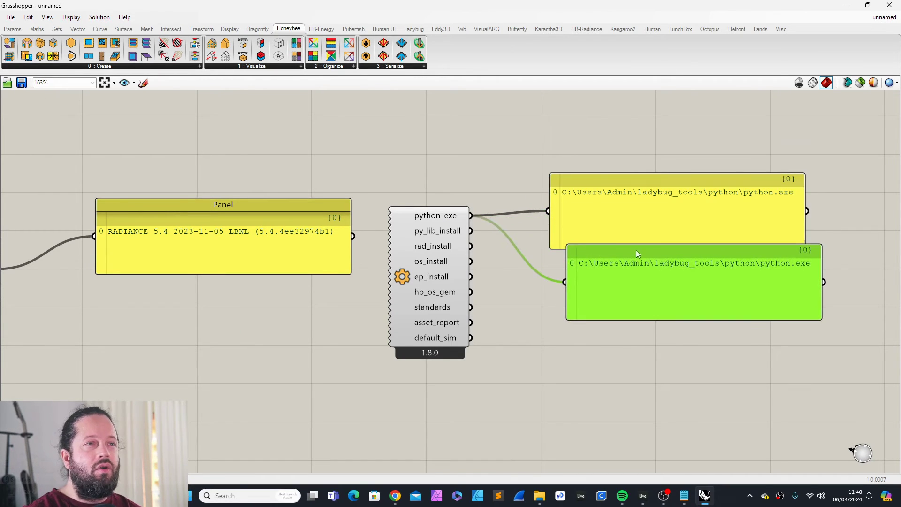
drag(470, 231, 565, 281)
drag(661, 210, 685, 170)
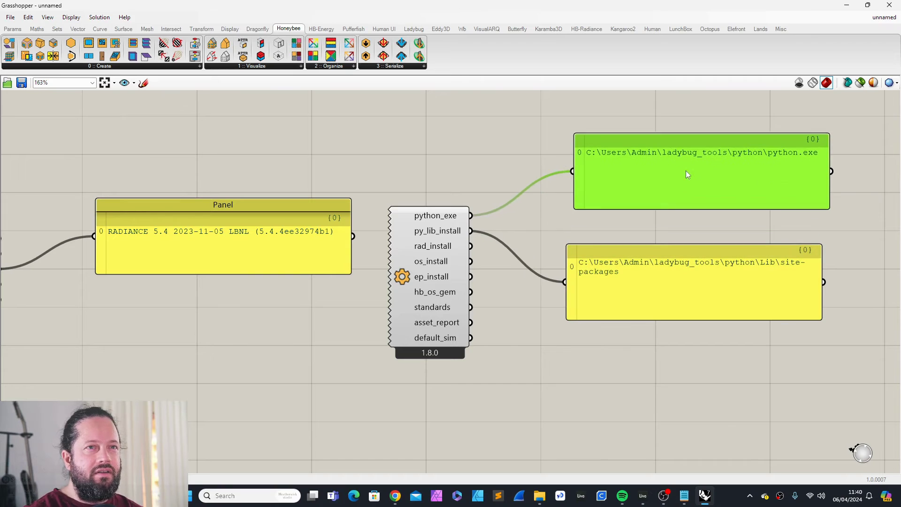
drag(681, 265, 655, 307)
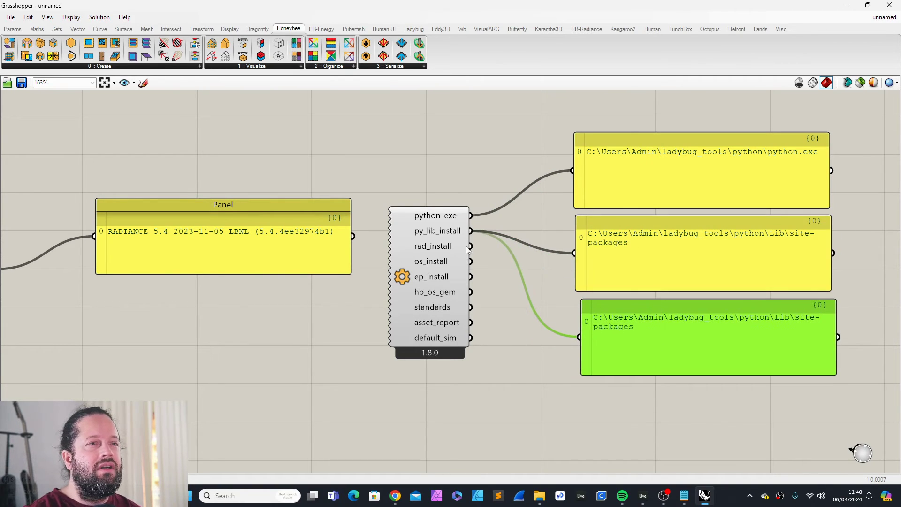
drag(469, 246, 582, 339)
drag(670, 309, 662, 302)
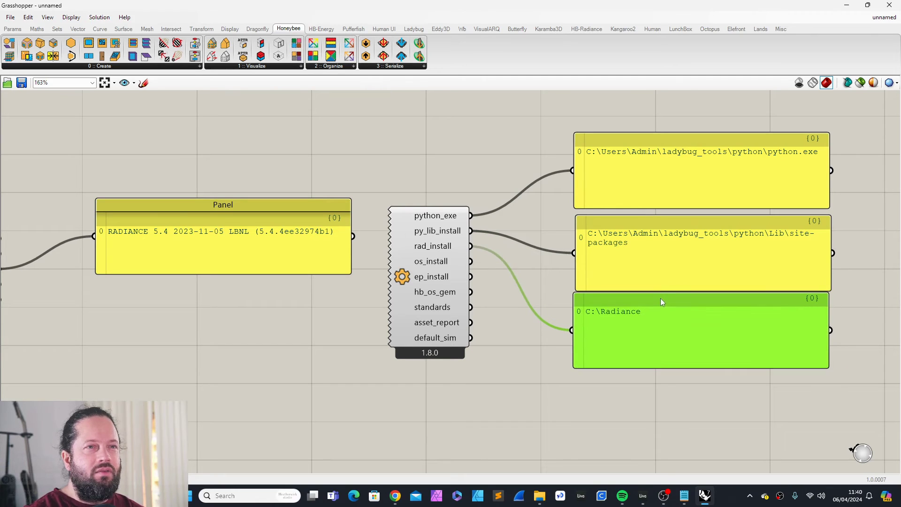
drag(731, 368, 741, 322)
drag(699, 288, 694, 260)
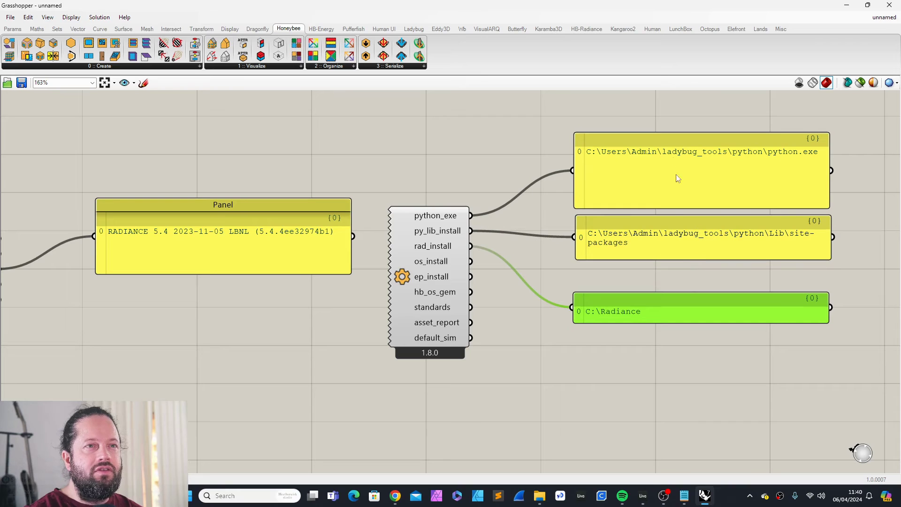
drag(669, 209, 672, 169)
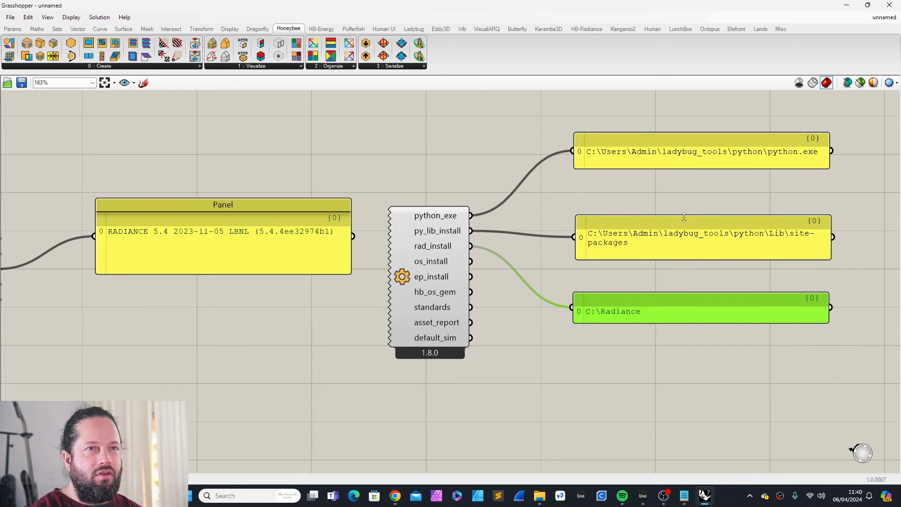
drag(683, 218, 680, 178)
drag(673, 302, 664, 286)
Add a panel showing the os_install path, C:\openstudioapplication-1.6.0\bin, after checking the other HB Config outputs
drag(471, 261, 590, 310)
click(699, 351)
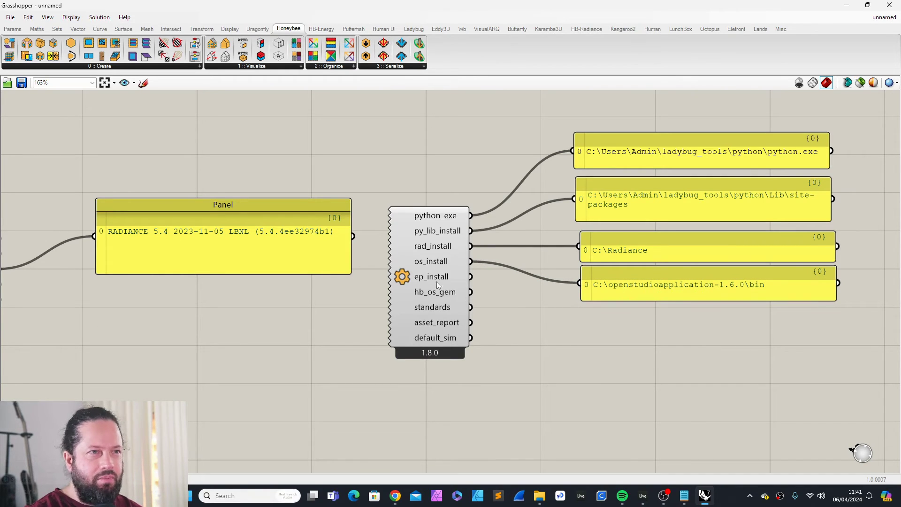
drag(470, 276, 580, 284)
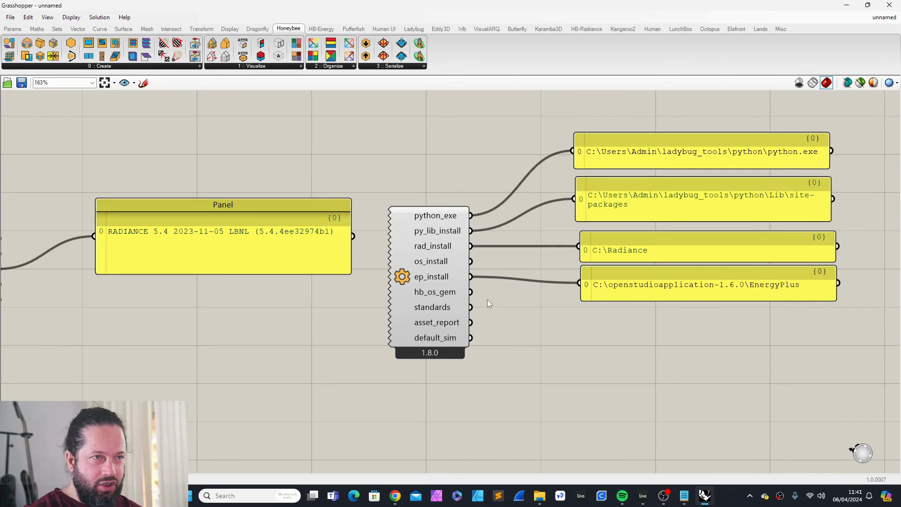
drag(471, 291, 580, 284)
click(629, 278)
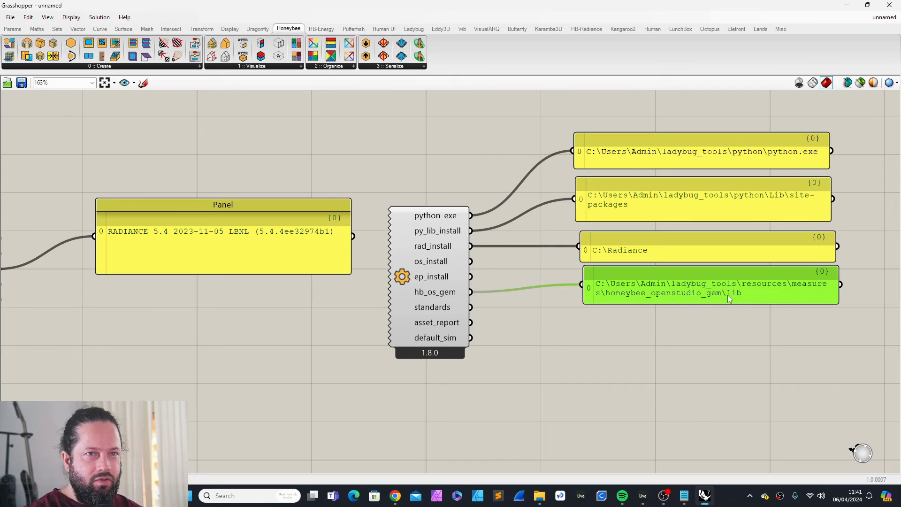
drag(470, 307, 581, 284)
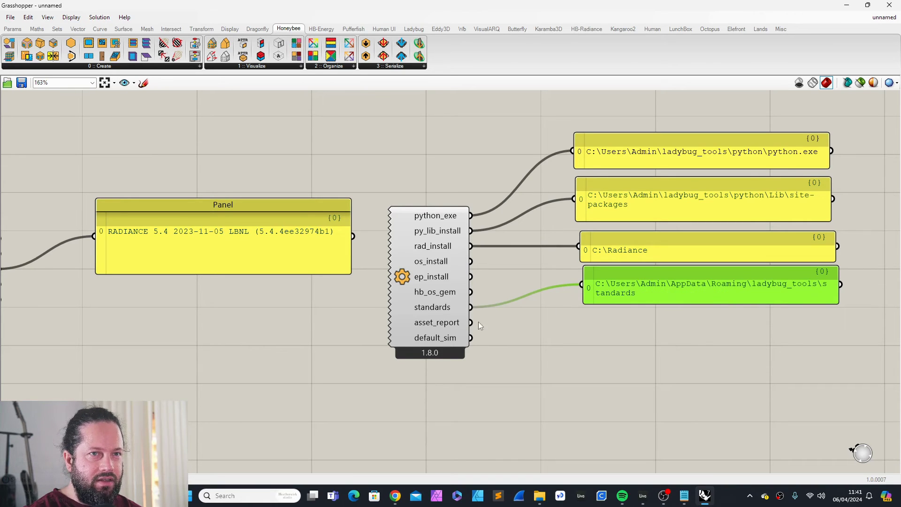
drag(470, 322, 581, 284)
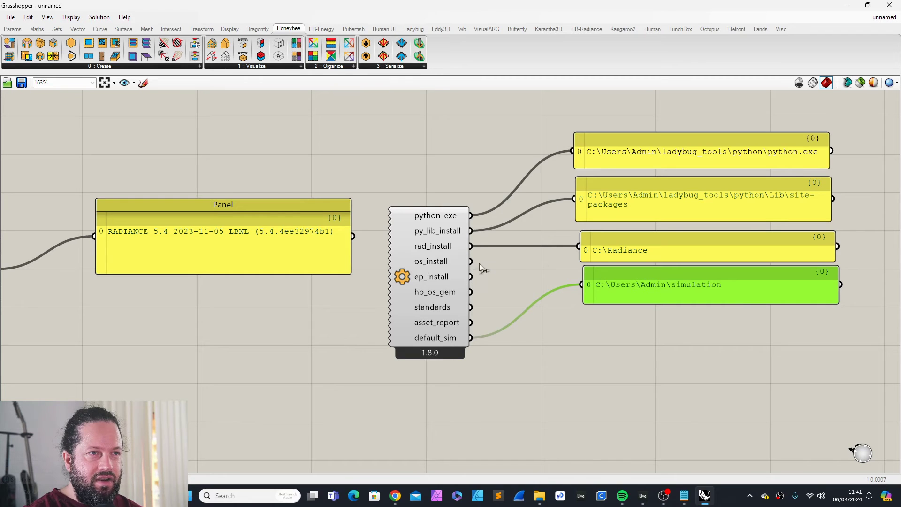
drag(471, 260, 581, 284)
click(573, 313)
scroll(573, 312, down, 5)
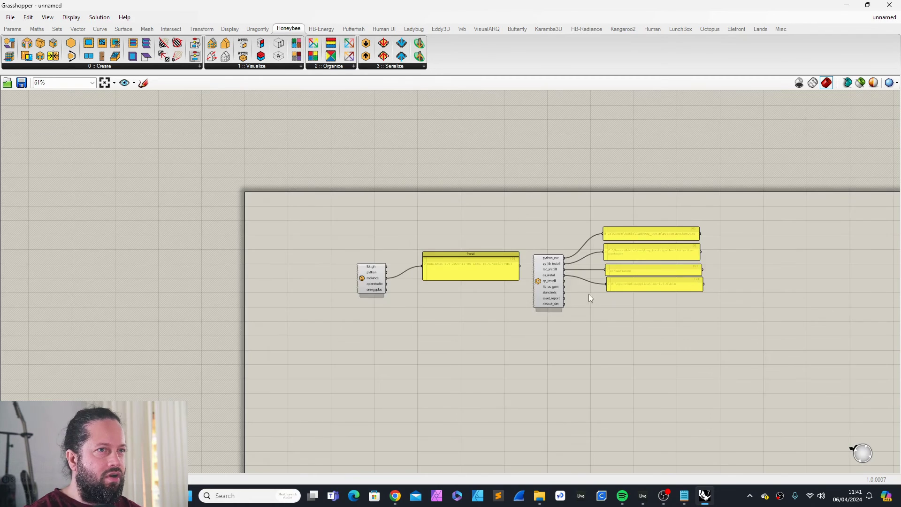
scroll(589, 294, up, 2)
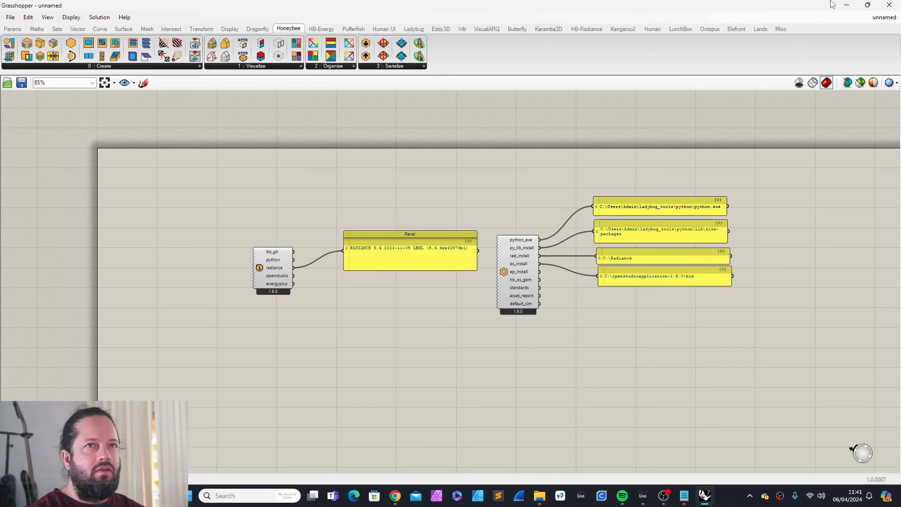
Minimize Grasshopper and close the Radiance release tab in Chrome
click(846, 5)
click(395, 495)
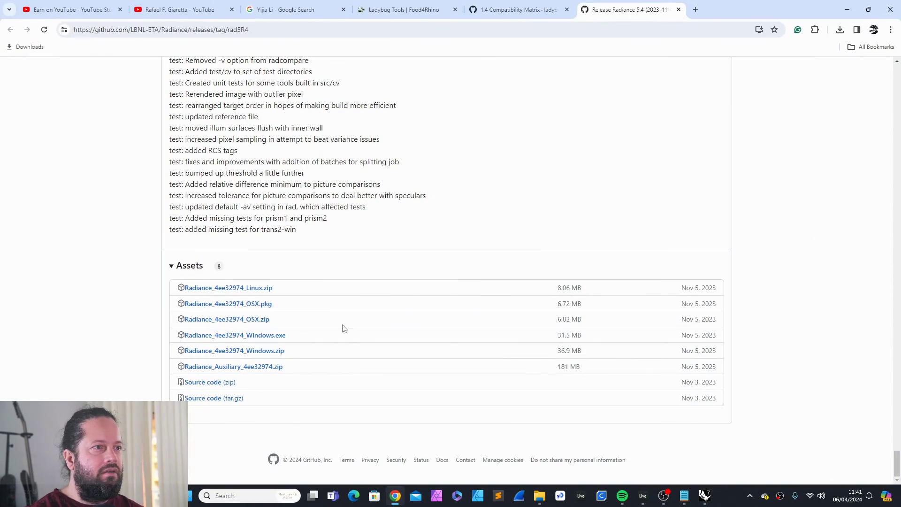
click(502, 10)
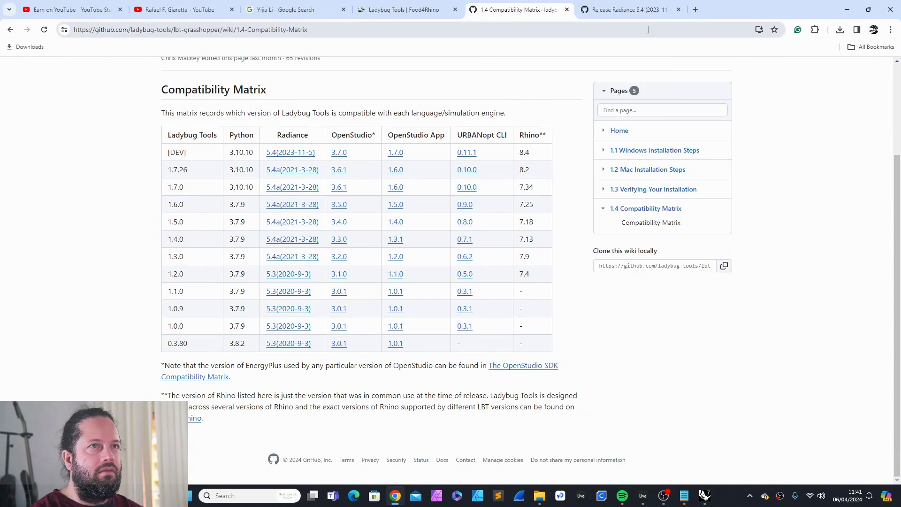
click(670, 16)
click(679, 9)
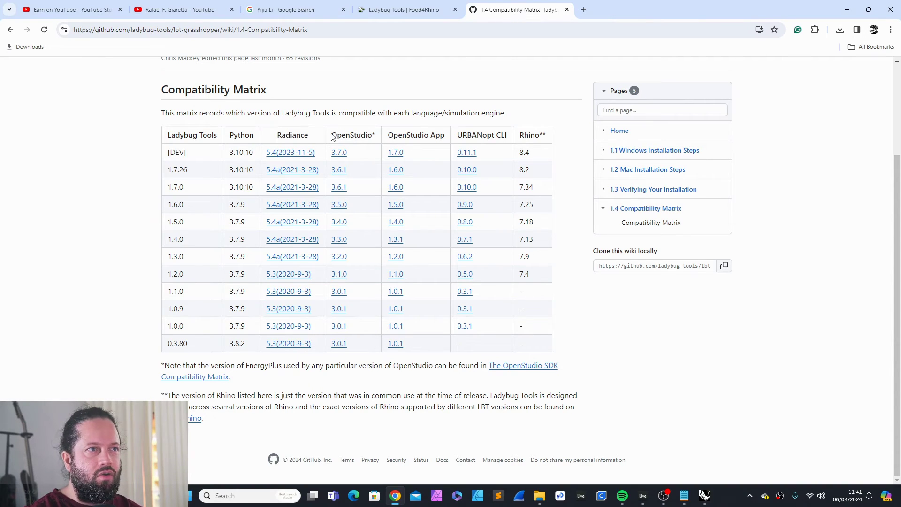
Go from the Compatibility Matrix to the OpenStudio App 1.7.0 release's Assets list
drag(343, 132, 379, 136)
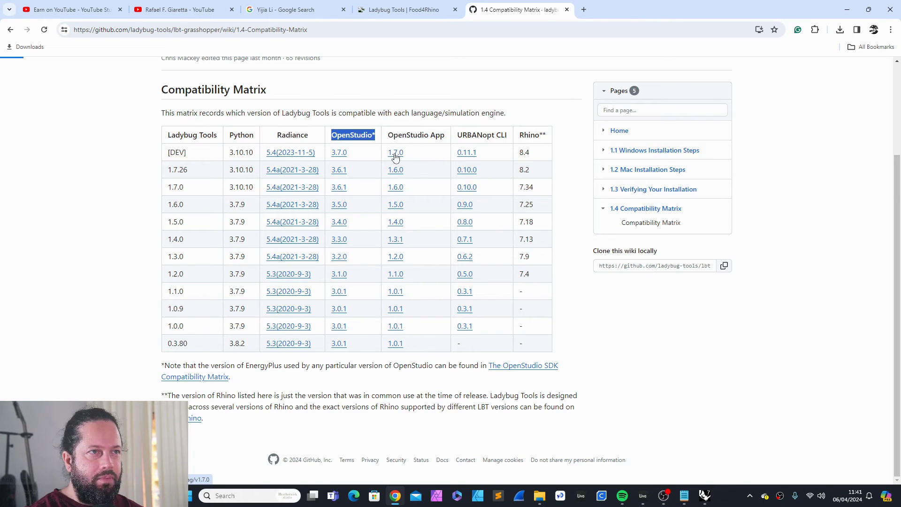
scroll(450, 304, down, 8)
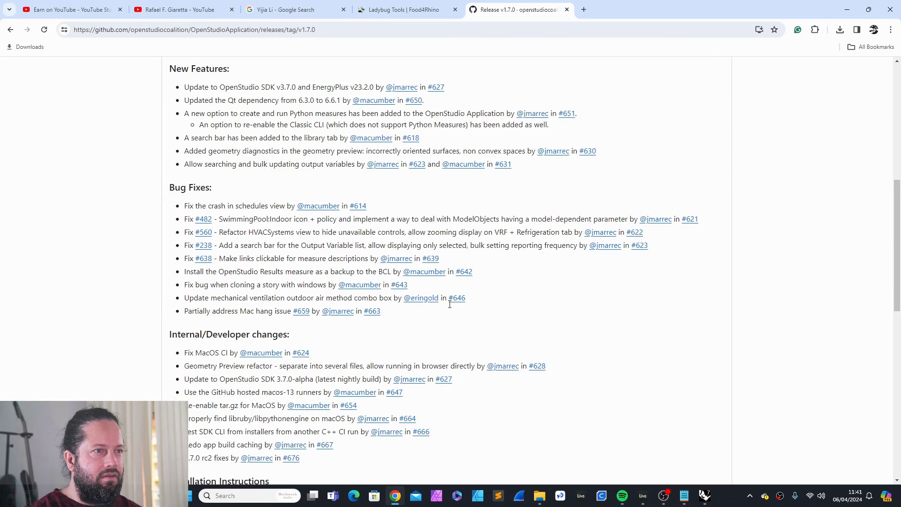
scroll(449, 304, down, 10)
scroll(447, 302, down, 1)
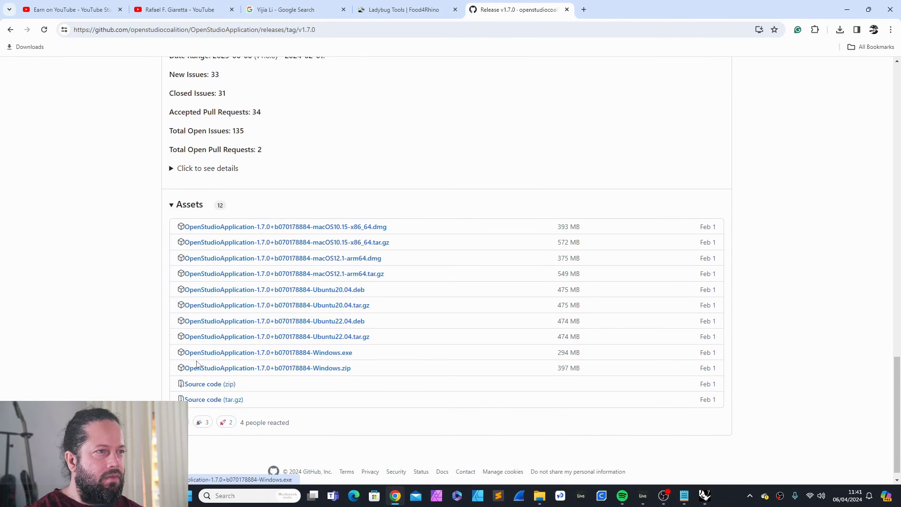
Run the 1.7.0 Windows installer with default folder, all components and default Start Menu folder
click(328, 355)
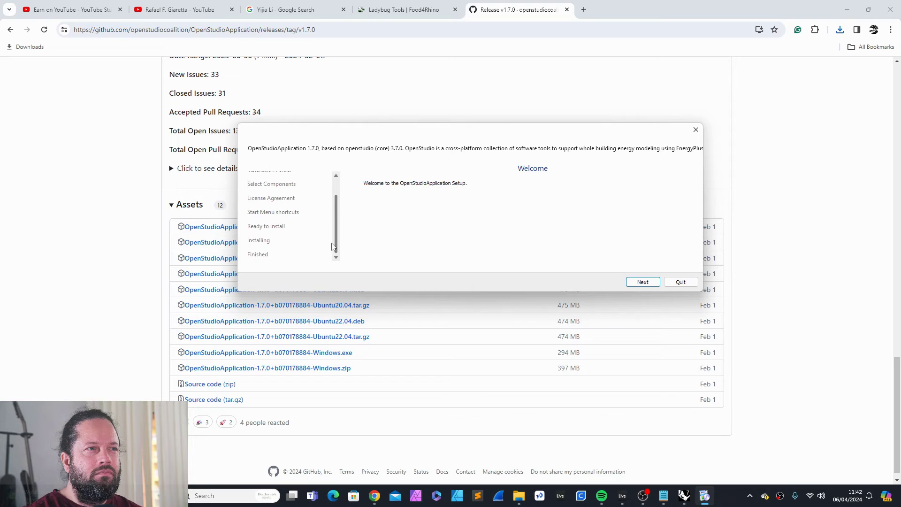
drag(416, 136, 436, 168)
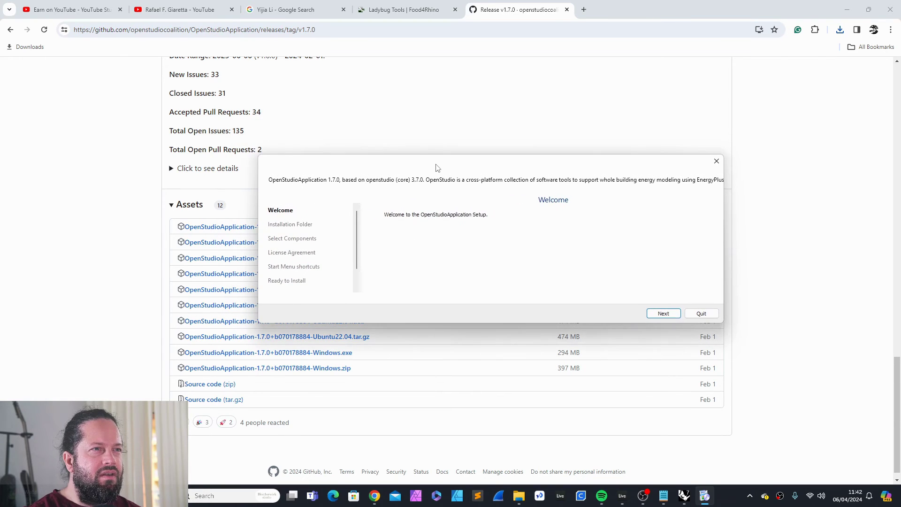
click(663, 314)
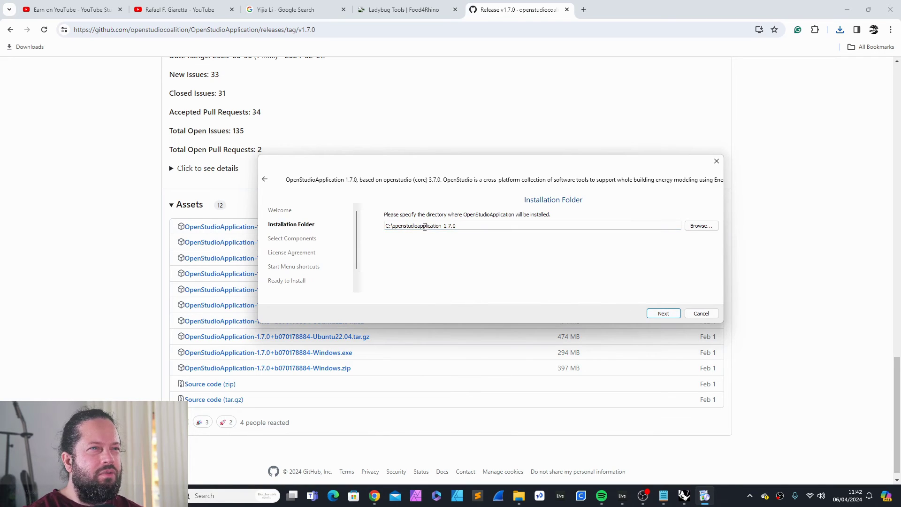
click(662, 315)
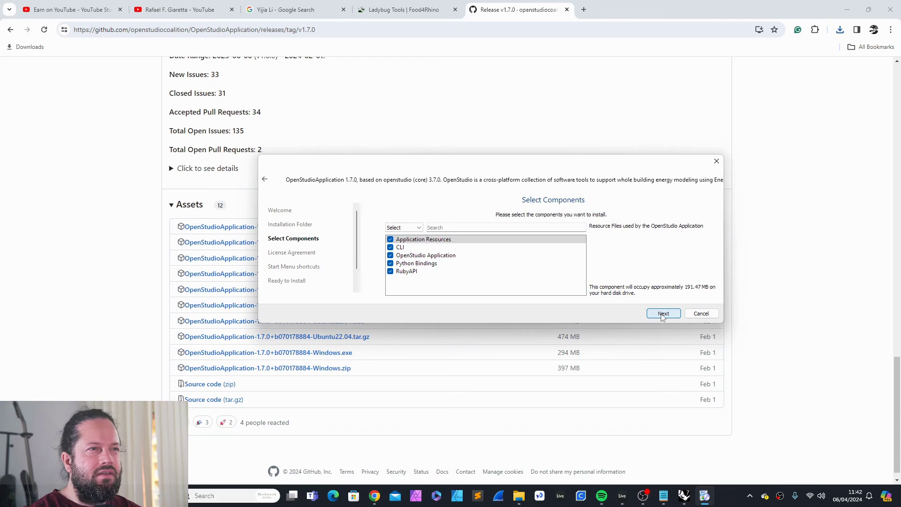
click(662, 314)
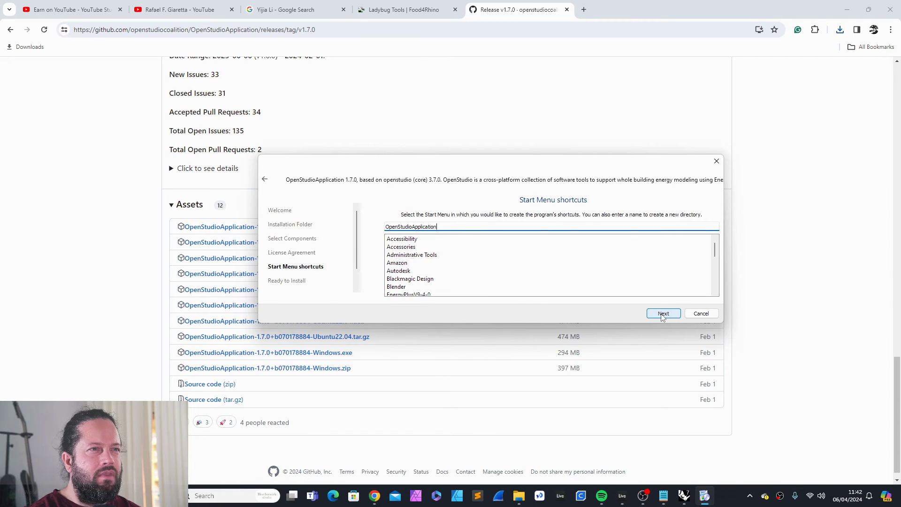
click(662, 314)
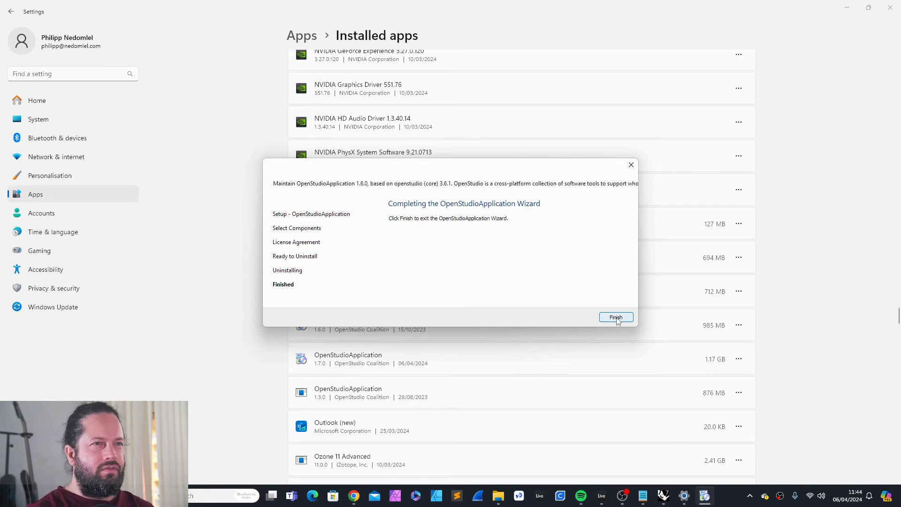
Finish the 1.6.0 uninstall, confirm only OpenStudioApplication 1.7.0 and 1.3.0 remain, and close Settings
click(616, 318)
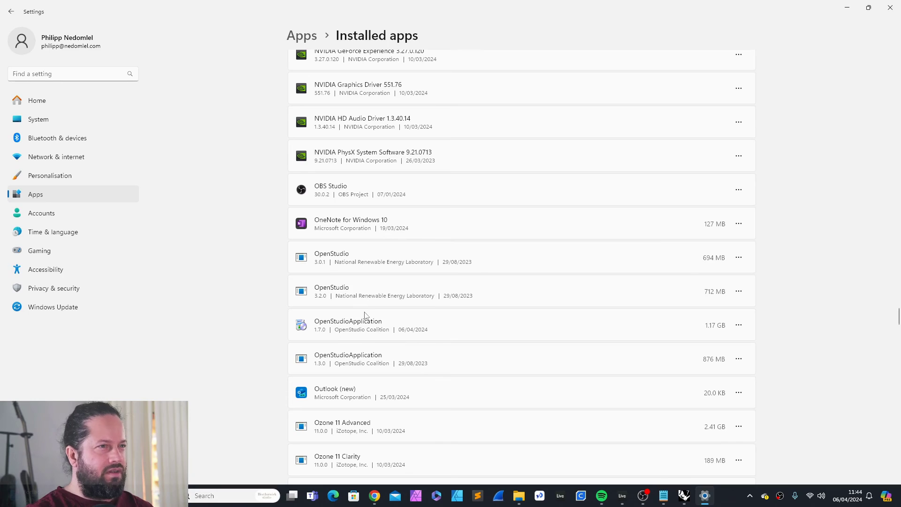
scroll(567, 265, up, 15)
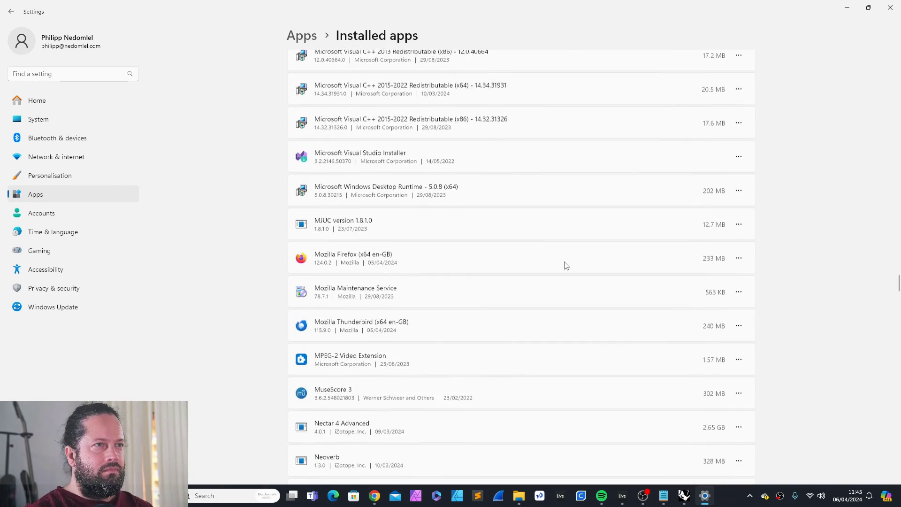
scroll(565, 285, down, 15)
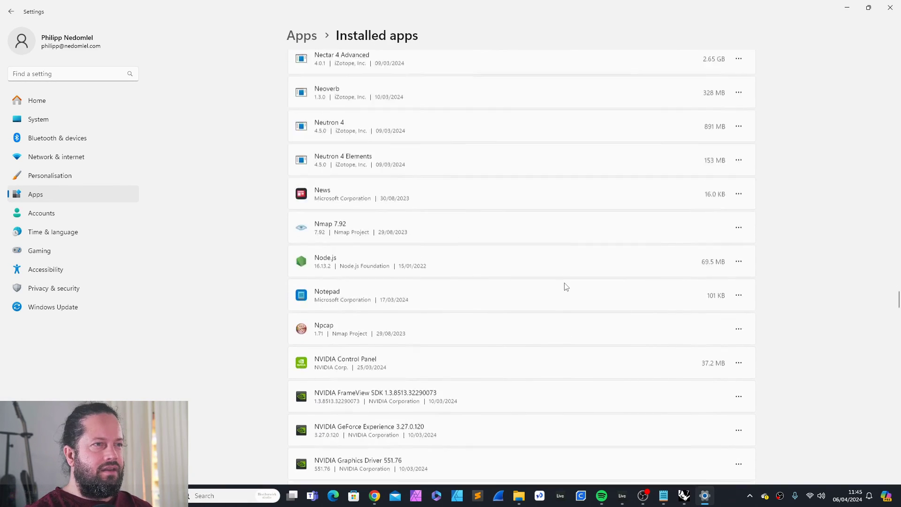
scroll(567, 285, down, 3)
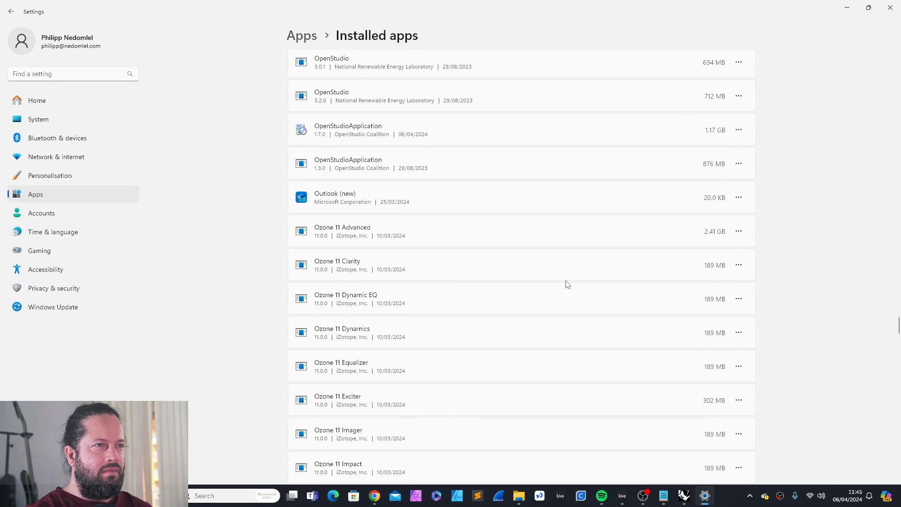
click(891, 7)
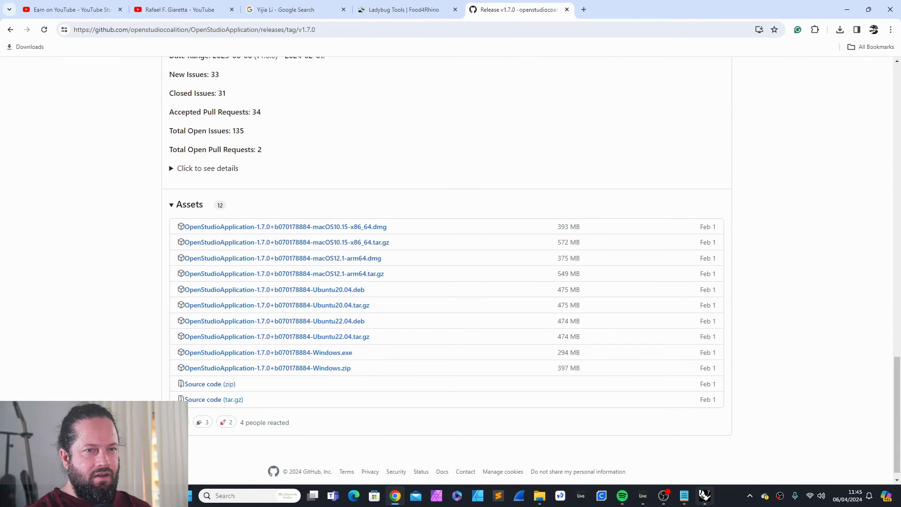
In Grasshopper, copy the Radiance version panel and wire HB Check Versions' openstudio output into it
click(704, 495)
click(420, 92)
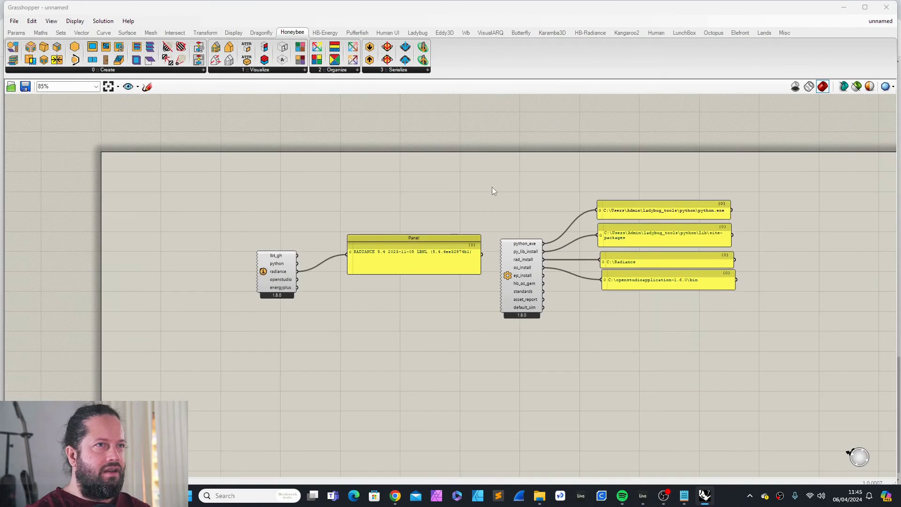
scroll(492, 186, up, 3)
click(333, 205)
alt+drag(334, 205, 313, 298)
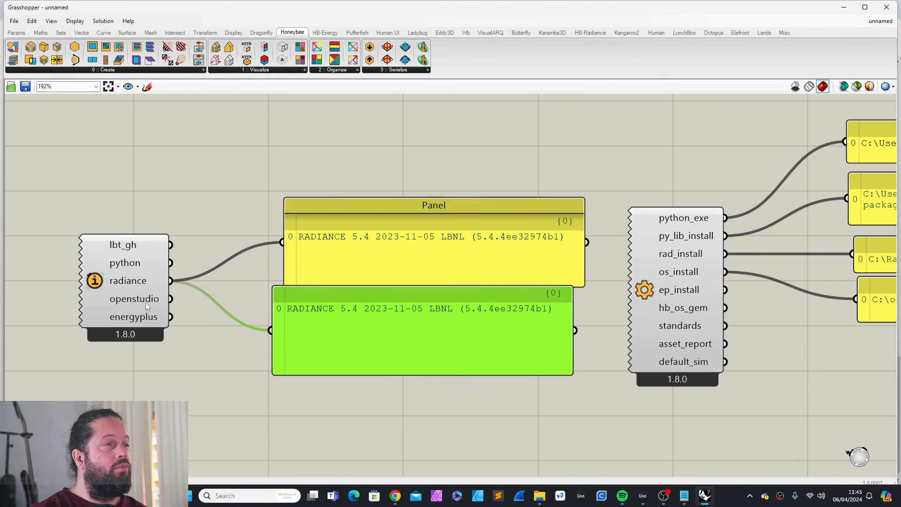
drag(170, 298, 270, 332)
drag(350, 294, 380, 308)
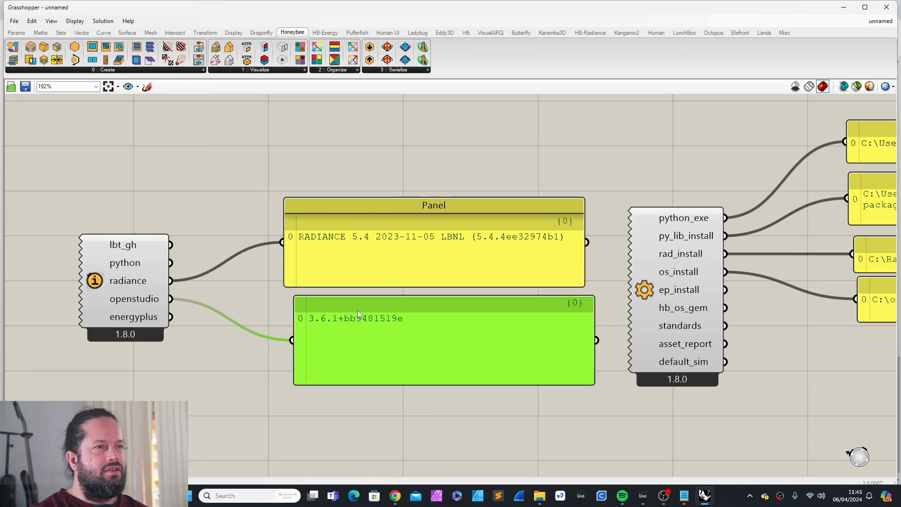
Check the panels reading OpenStudio 3.7.0 and EnergyPlus 23.2.0
scroll(331, 244, down, 1)
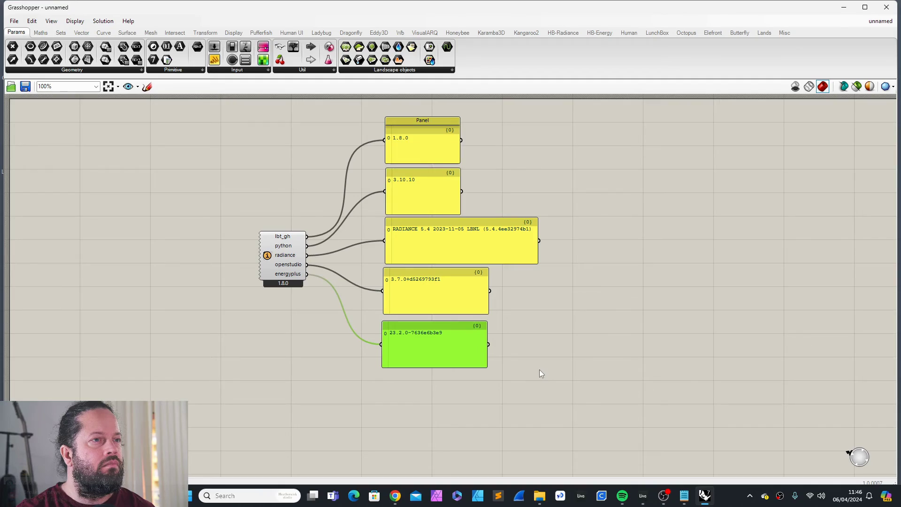
click(540, 370)
scroll(419, 288, down, 2)
click(426, 292)
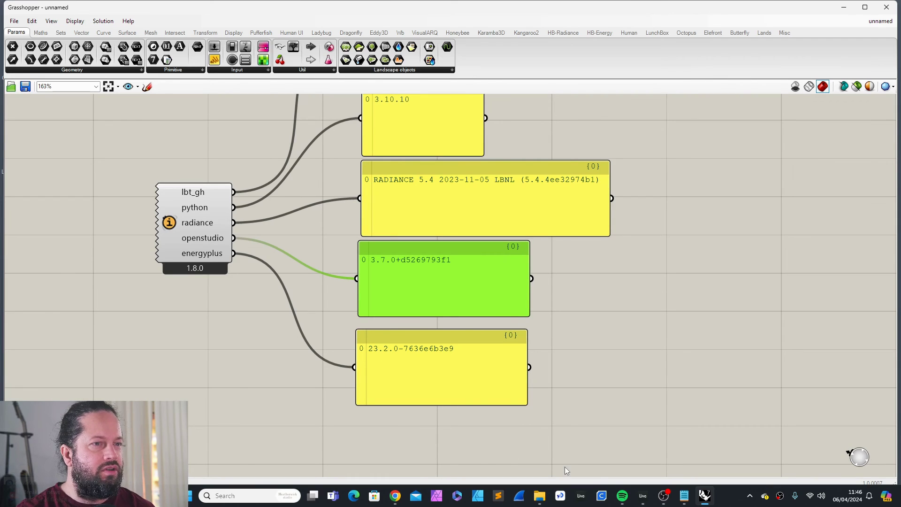
scroll(254, 344, down, 2)
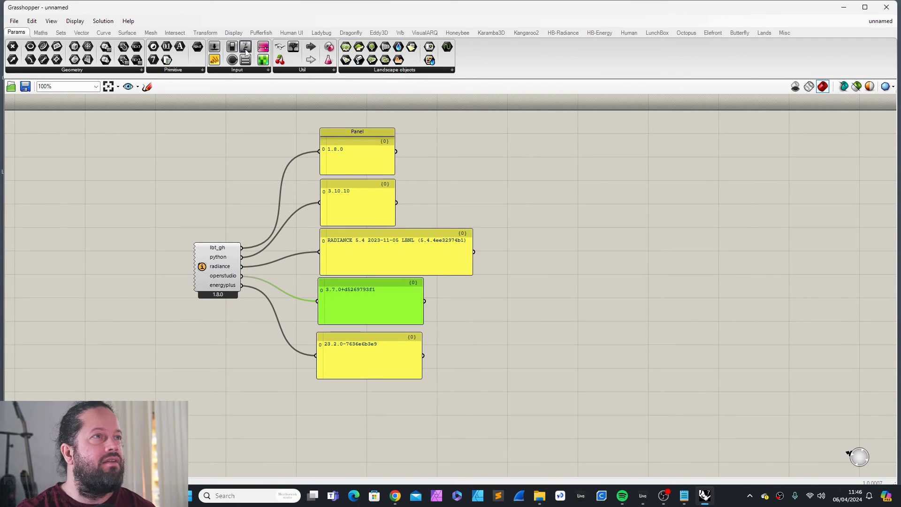
Rewire the HB Config path panel to ep_install, showing C:\openstudioapplication-1.7.0\EnergyPlus
click(224, 70)
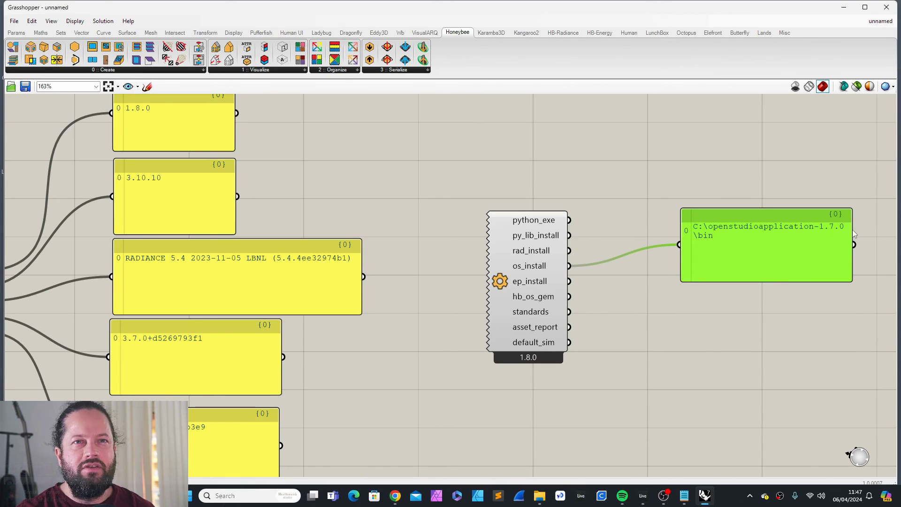
scroll(758, 289, down, 5)
scroll(703, 285, up, 5)
scroll(697, 289, up, 2)
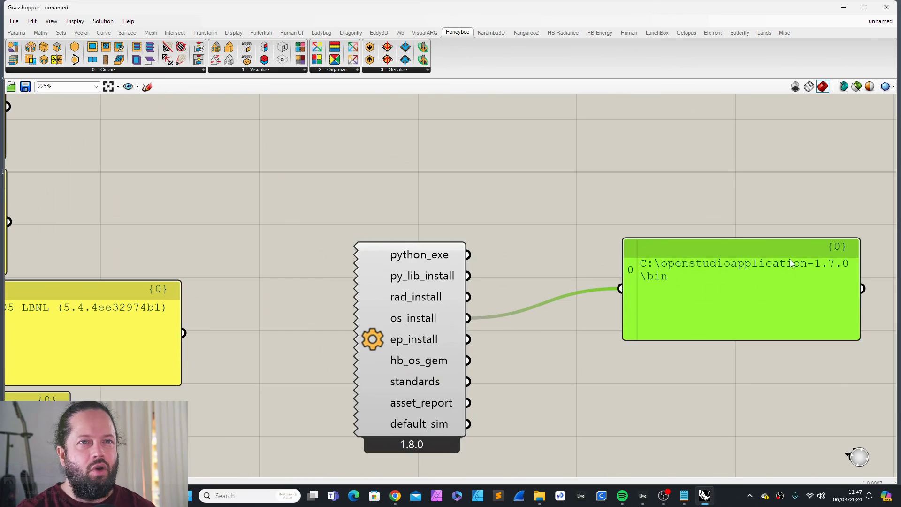
drag(767, 263, 726, 244)
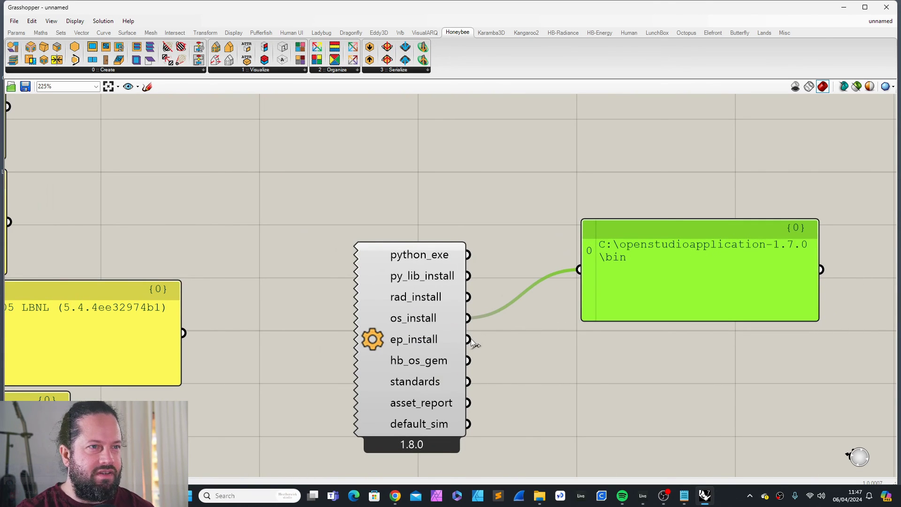
drag(468, 339, 578, 270)
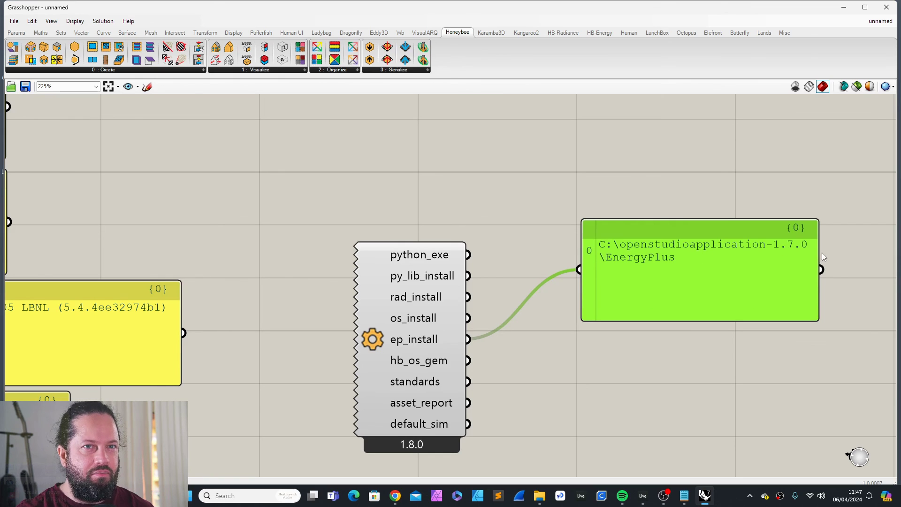
click(645, 158)
scroll(658, 230, down, 5)
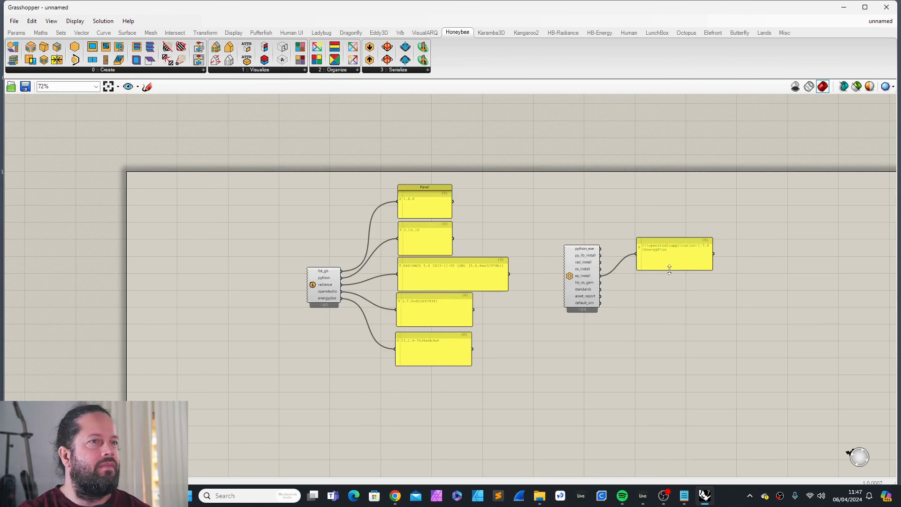
scroll(695, 258, up, 4)
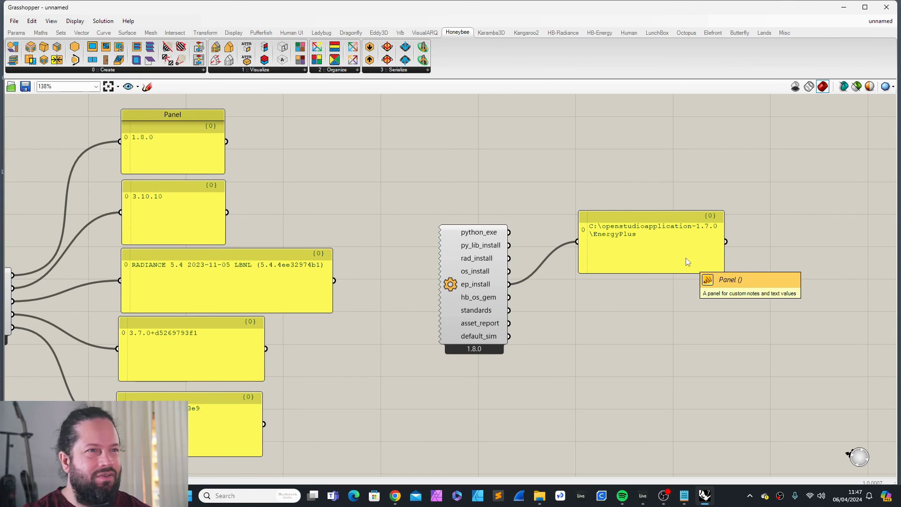
scroll(684, 262, down, 4)
scroll(681, 264, up, 3)
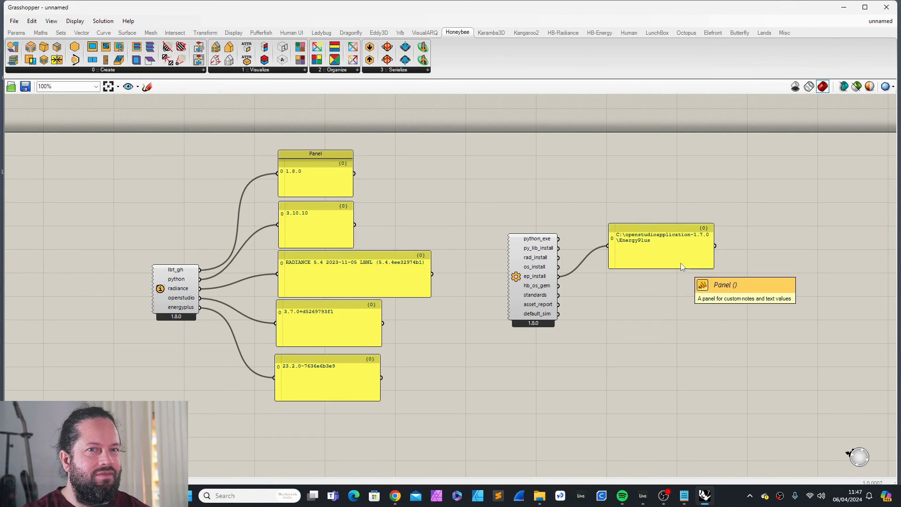